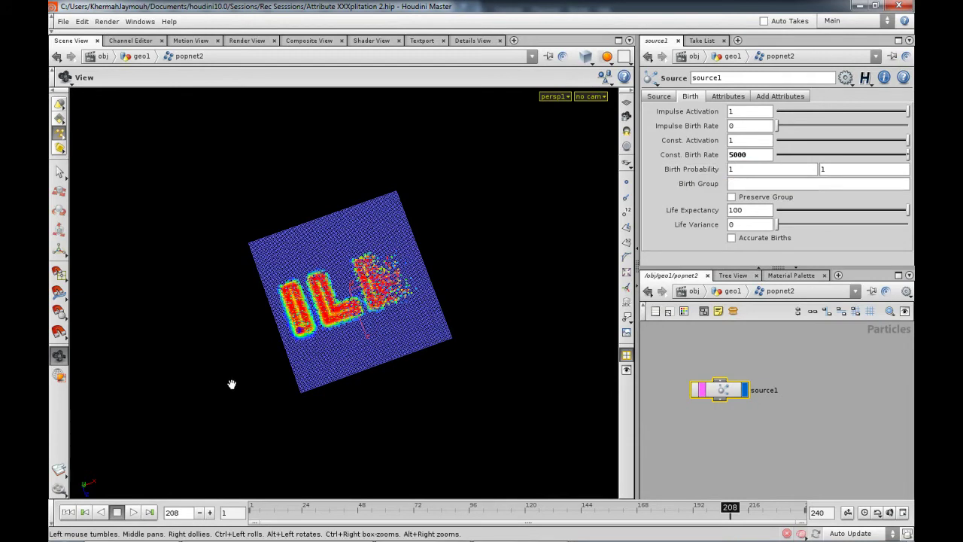
Step: Replay the particle animation from the first frame, view the grid in perspective, and stop playback at about frame 201
left_click(67, 512)
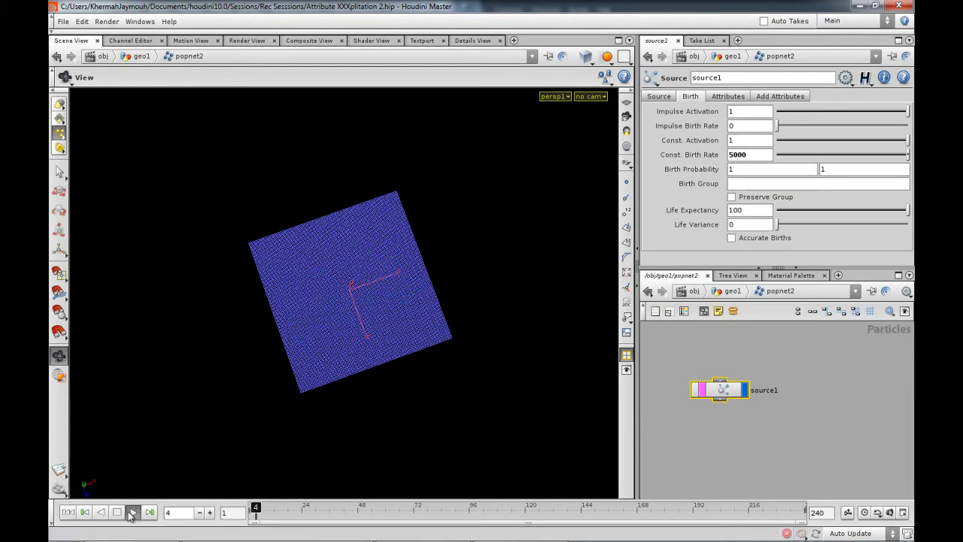
left_click_drag(280, 344, 365, 372)
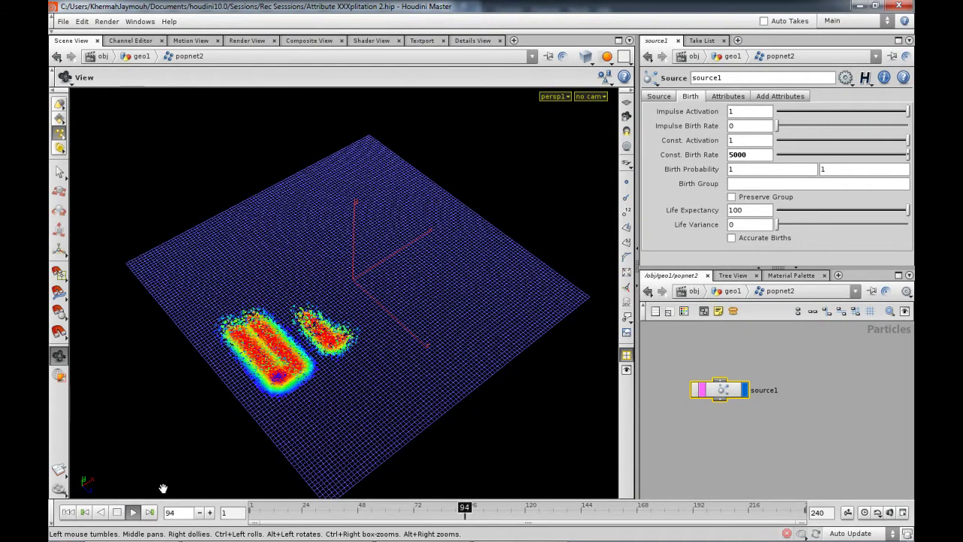
left_click(117, 513)
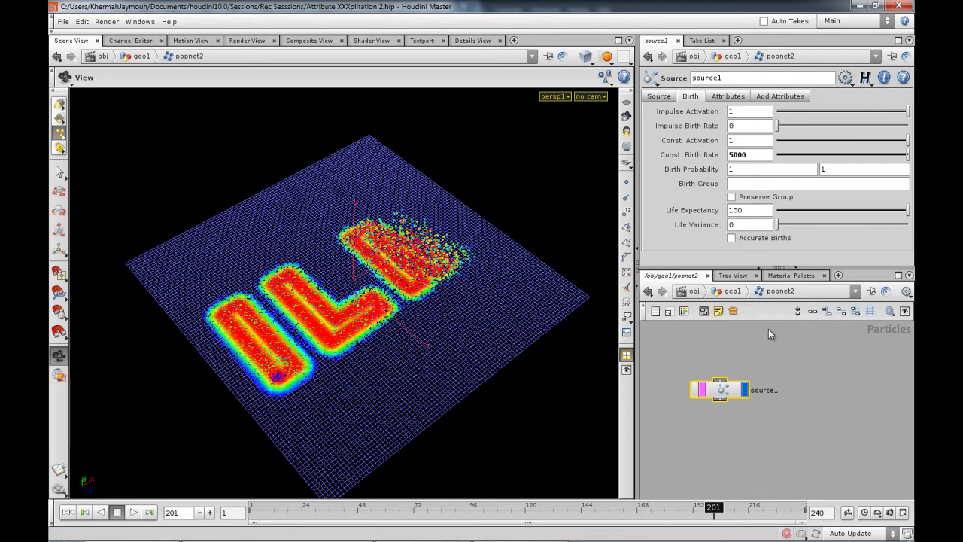
Step: Return to the geo1 network and add a Metaball node beside popnet2
left_click(732, 291)
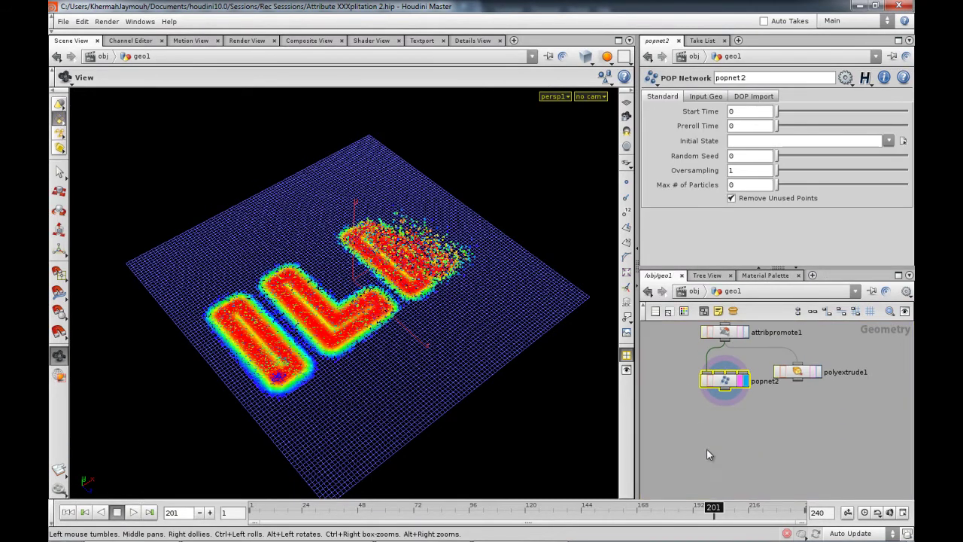
key("Tab")
type("meta")
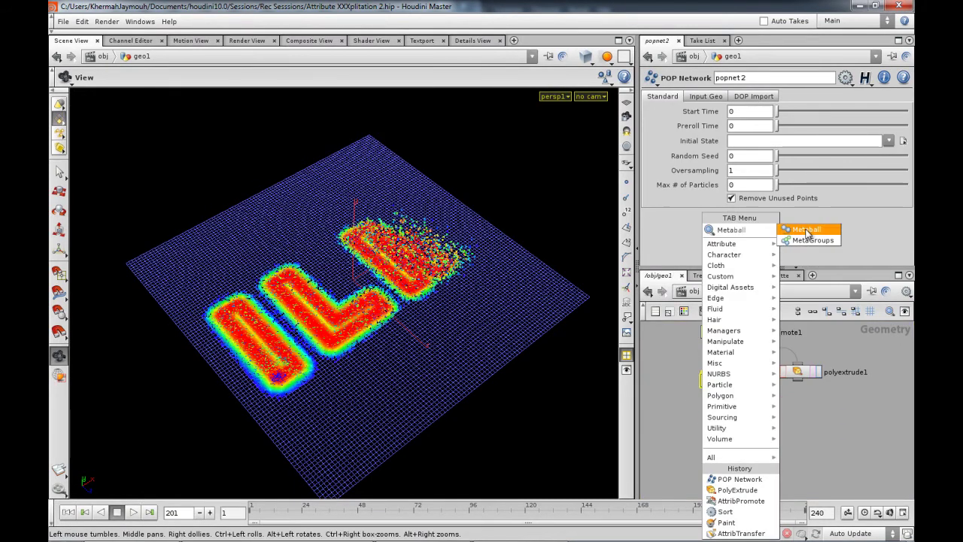
left_click(805, 229)
left_click(730, 428)
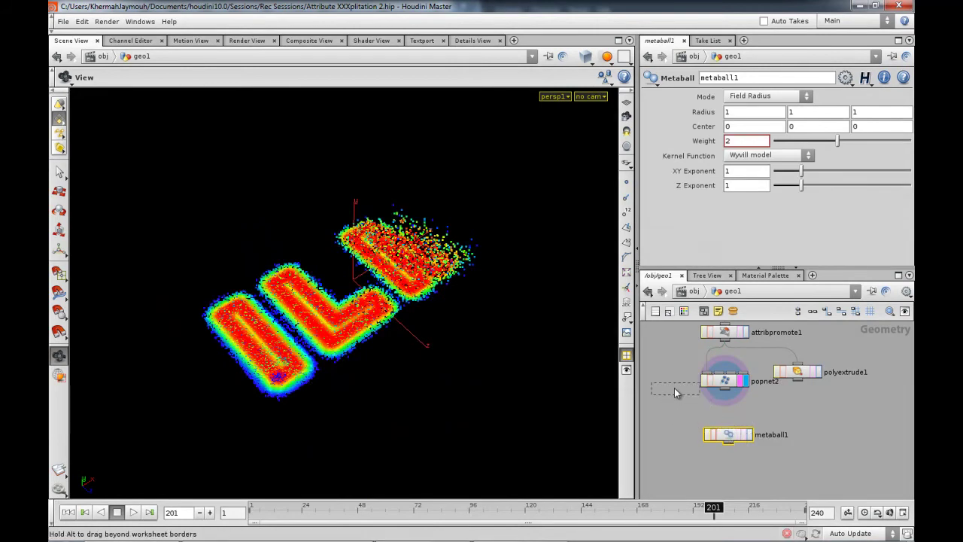
left_click_drag(678, 393, 660, 376)
middle_click_drag(685, 416, 728, 410)
left_click_drag(713, 382, 690, 392)
middle_click_drag(720, 408, 704, 402)
Step: Add a Copy node below the metaball1 and popnet2 nodes
key("Tab")
type("cop")
left_click(803, 240)
left_click(728, 425)
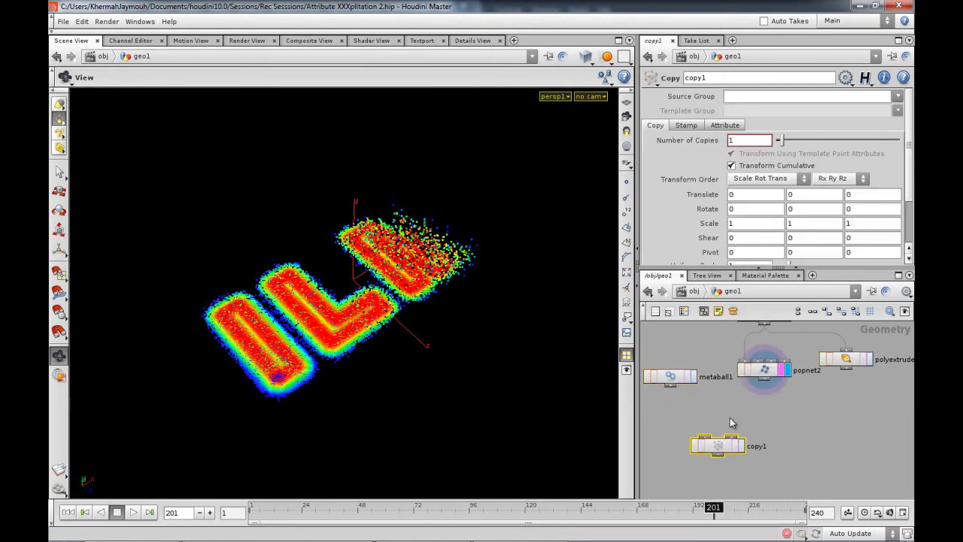
Step: Add a Primitive node fed by attribpromote1 and display it with Do Transformation enabled
scroll(744, 416, "down", 2)
middle_click_drag(824, 412, 751, 429)
scroll(751, 432, "down", 1)
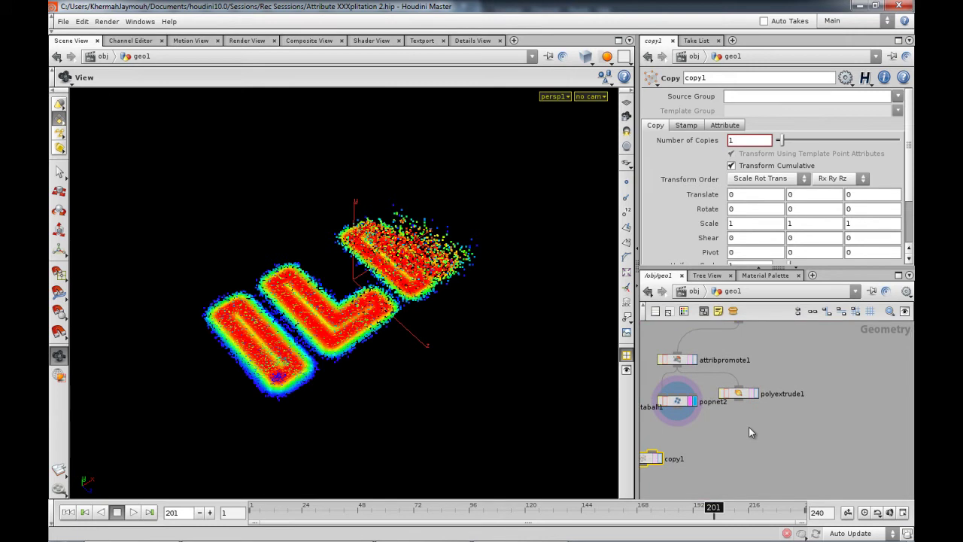
middle_click_drag(759, 470, 787, 387)
key("Tab")
type("Primitive")
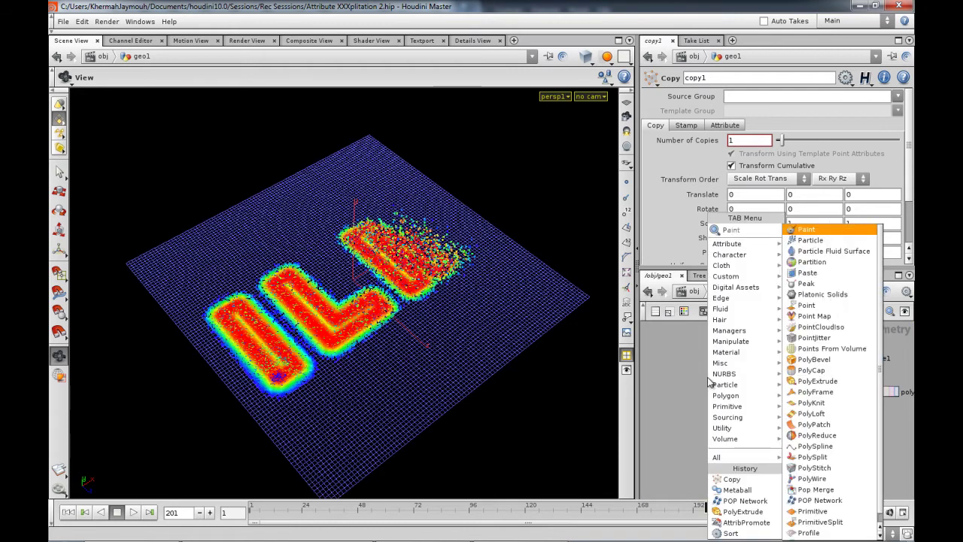
left_click(813, 230)
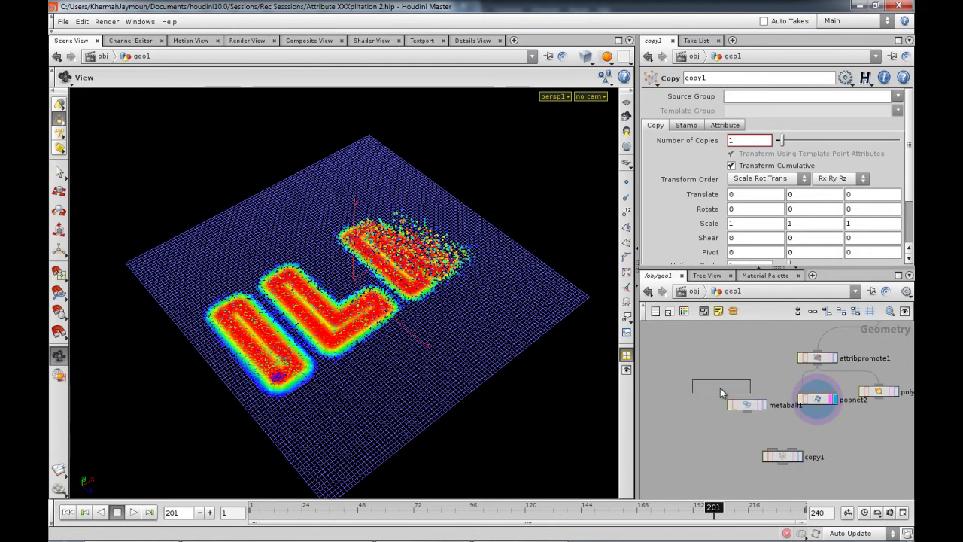
left_click(701, 389)
left_click_drag(676, 400, 667, 396)
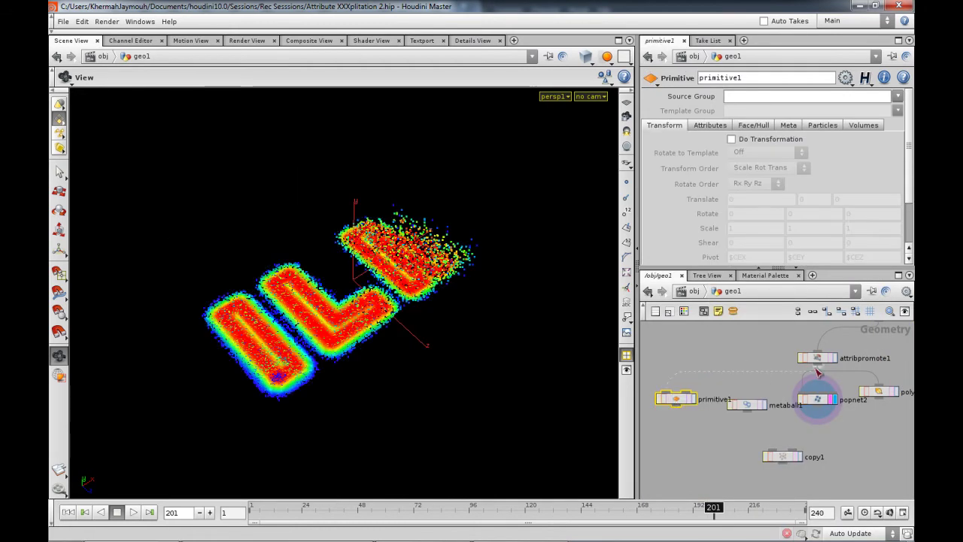
left_click(693, 401)
left_click_drag(676, 409, 672, 408)
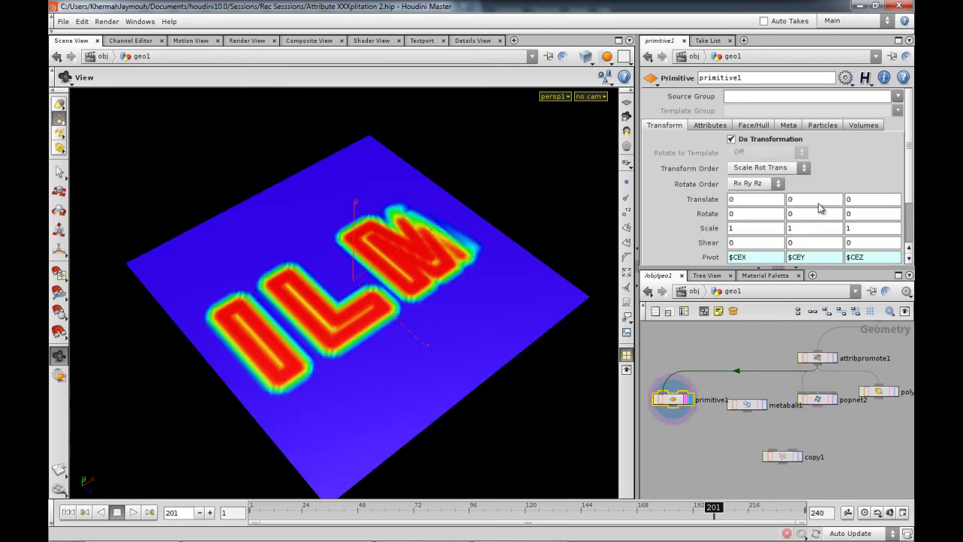
Step: Set the Y translation of primitive1 to $MYVIZ and inspect the raised lettering
left_click(796, 202)
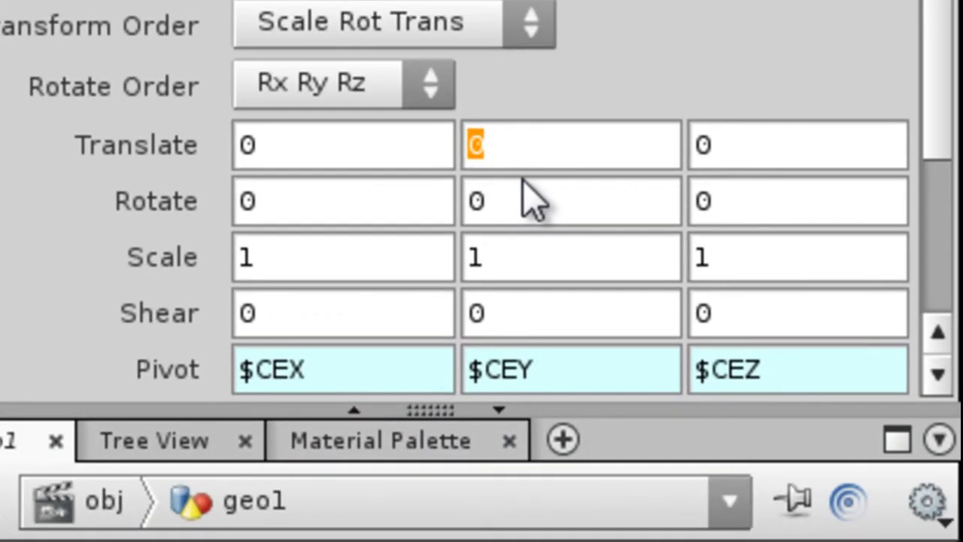
type("$MYVIZ")
key("Return")
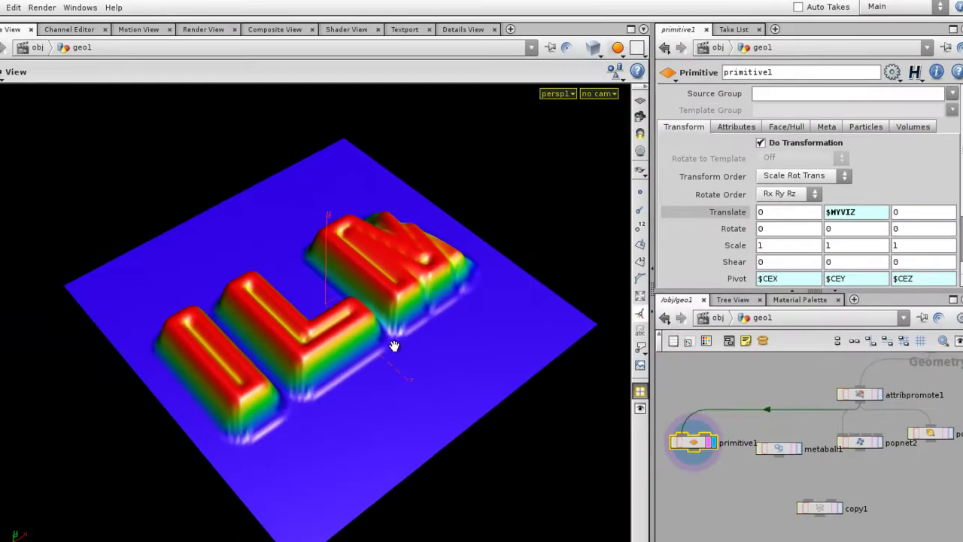
right_click_drag(394, 346, 539, 385)
left_click_drag(493, 345, 455, 327)
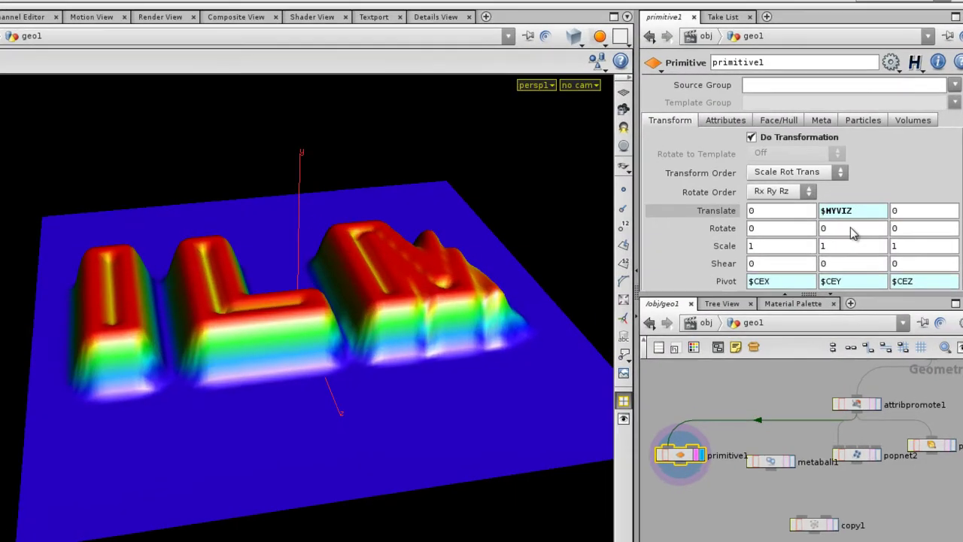
Step: Scale down the Y translation of primitive1 with the expression $MYVIZ*0.25 and check the relief from several angles
left_click(860, 214)
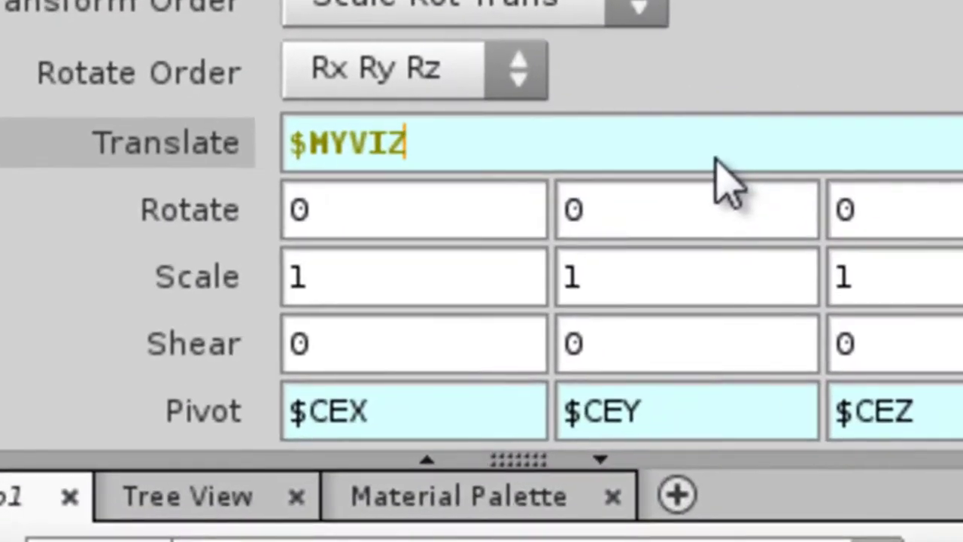
type("*0.25")
key("Return")
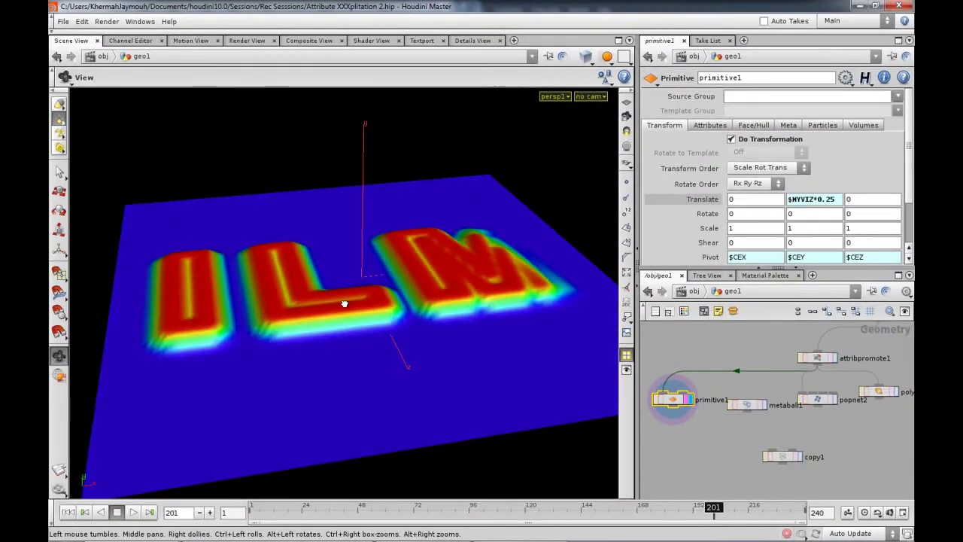
left_click_drag(344, 303, 354, 325)
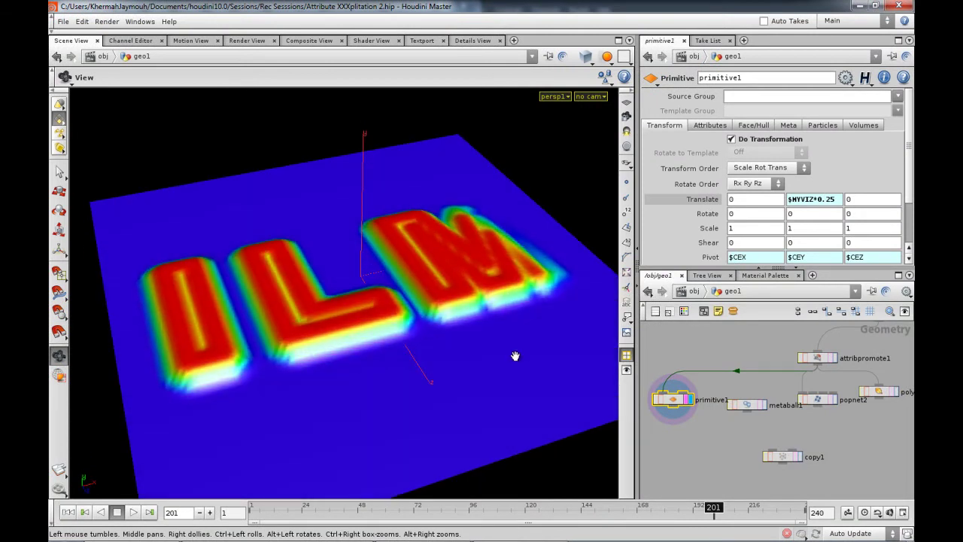
left_click_drag(345, 374, 291, 332)
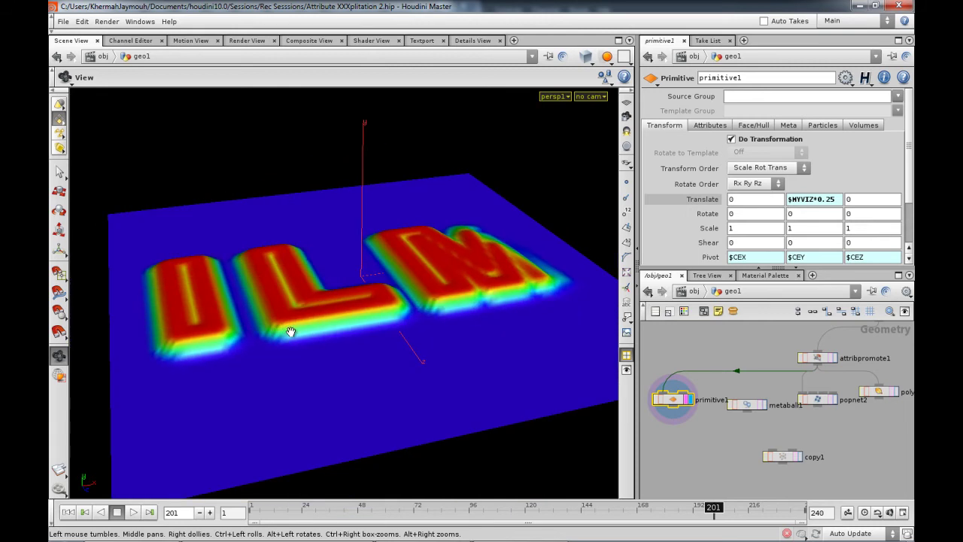
mouse_move(311, 333)
left_mouse_down()
mouse_move(316, 417)
mouse_move(334, 377)
left_mouse_up()
mouse_move(413, 329)
left_mouse_down()
mouse_move(391, 338)
mouse_move(409, 331)
left_mouse_up()
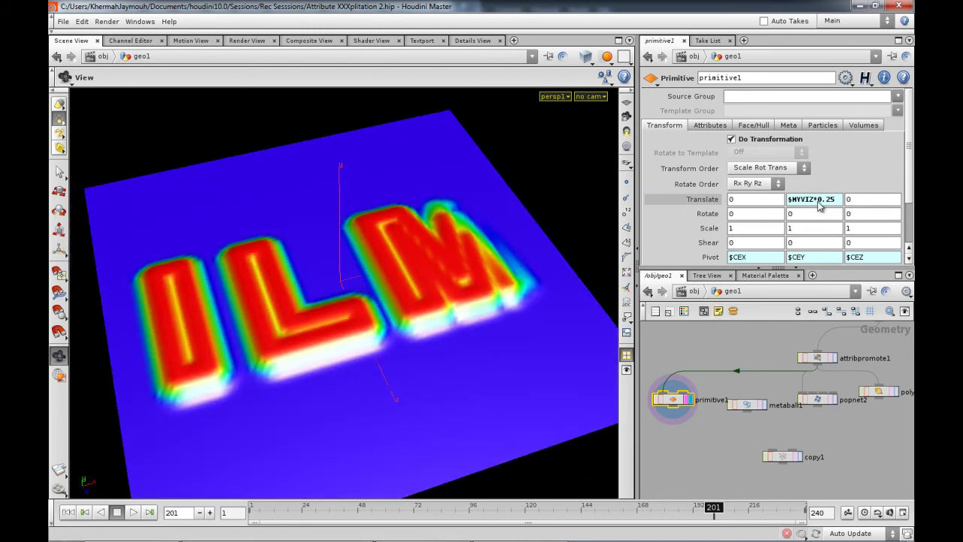
key("Return")
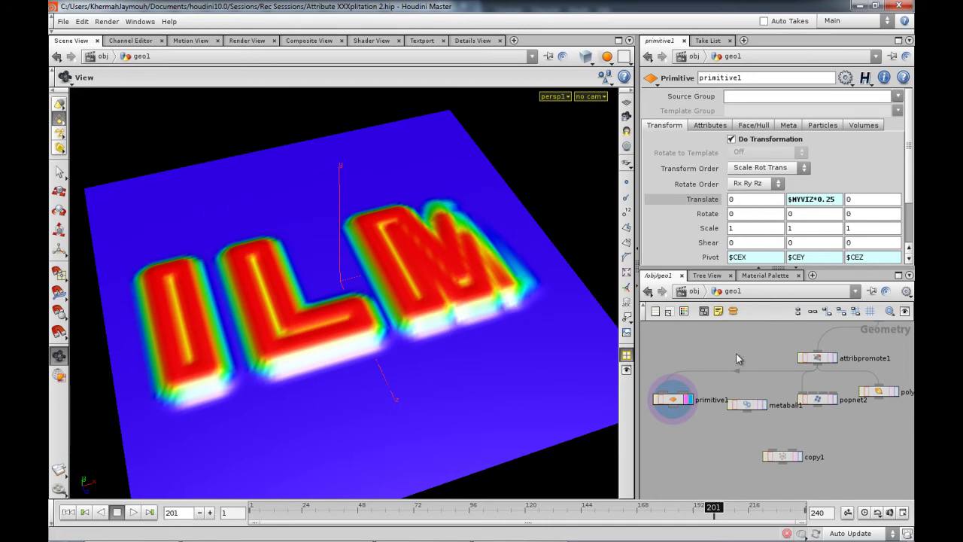
Step: Add a VOP SOP node beside polyextrude1, feed it from attribpromote1, and open its VEX network
mouse_move(746, 355)
middle_mouse_down()
mouse_move(678, 356)
mouse_move(734, 368)
middle_mouse_up()
scroll(763, 362, "down", 3)
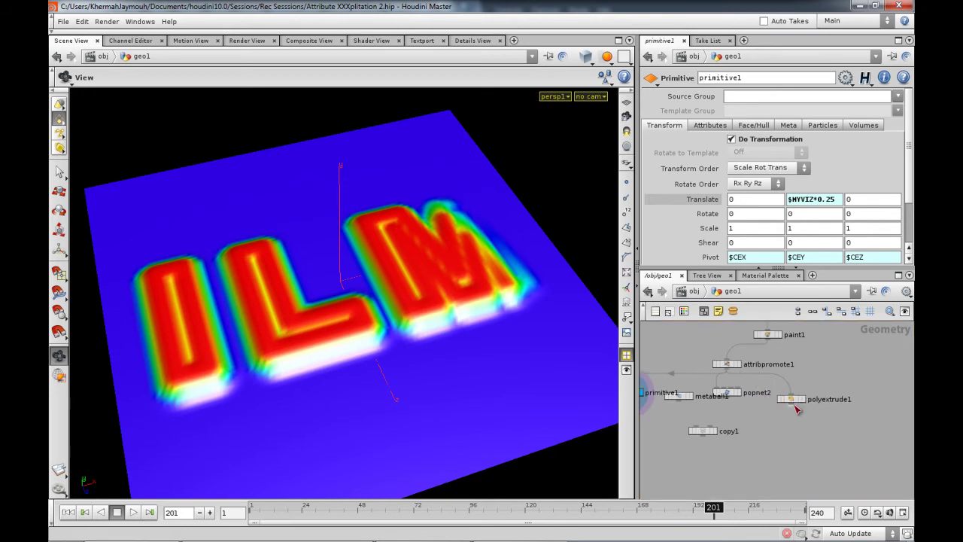
middle_click_drag(819, 400, 707, 399)
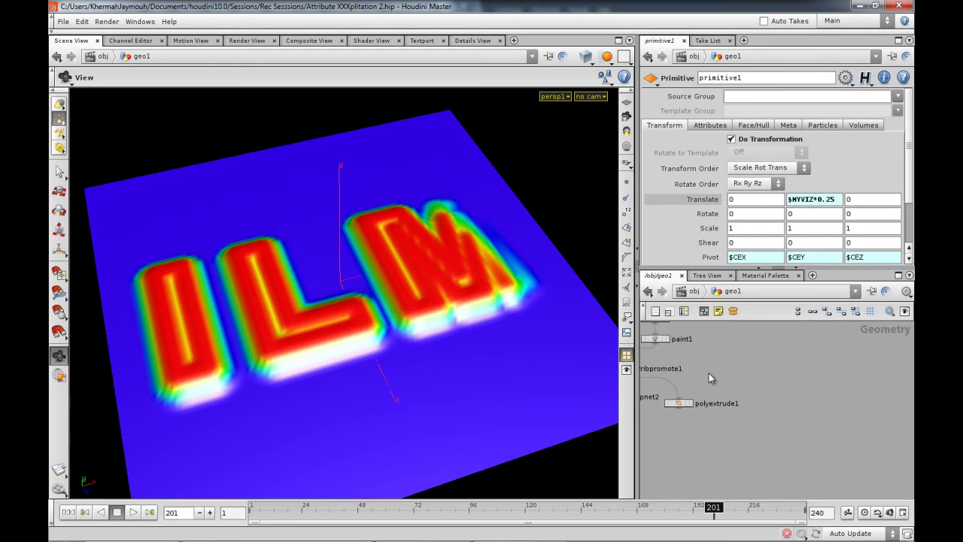
key("Tab")
type("vop")
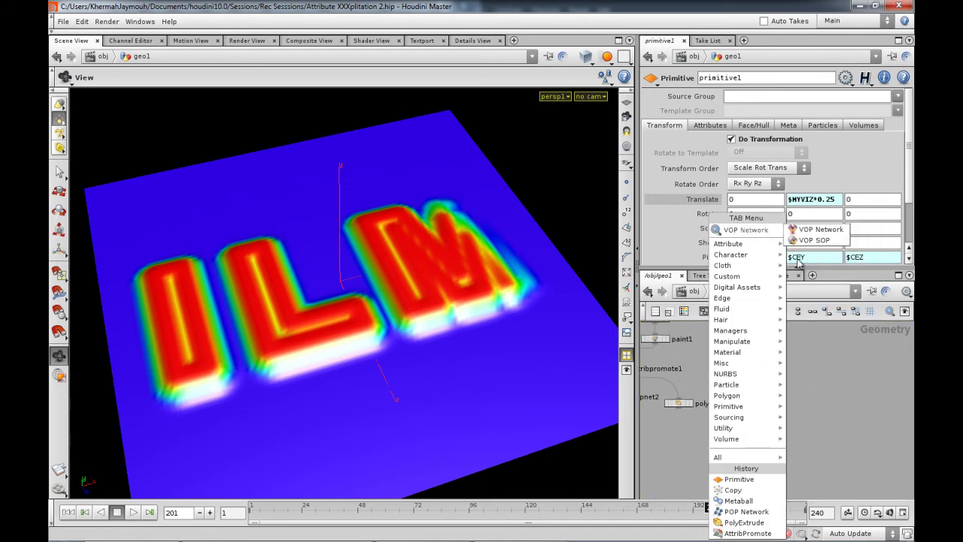
left_click(814, 241)
left_click(772, 408)
middle_click_drag(726, 387, 794, 385)
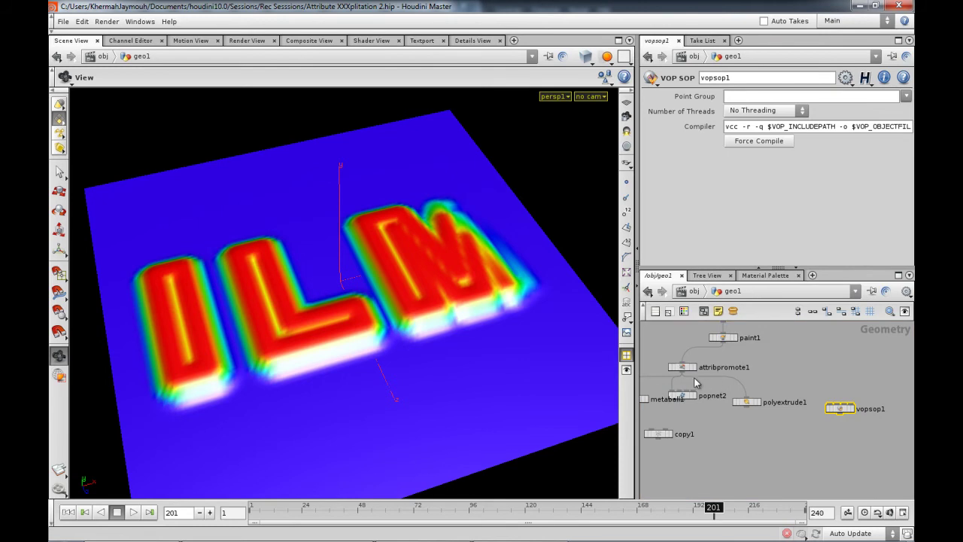
double_click(844, 409)
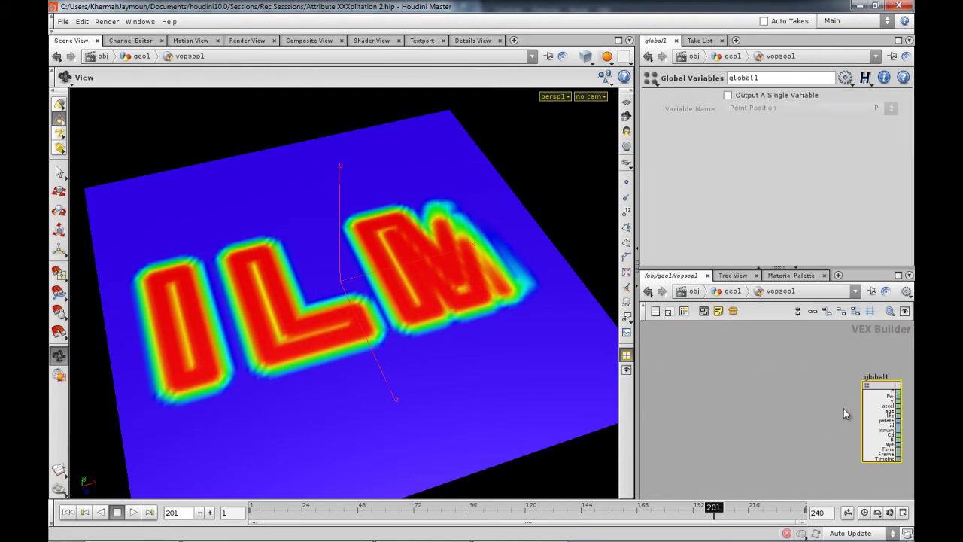
Step: Examine the output variables of the global1 node up close
left_click_drag(672, 390, 662, 378)
right_click_drag(697, 384, 715, 390, "alt")
middle_click_drag(680, 374, 705, 376, "alt")
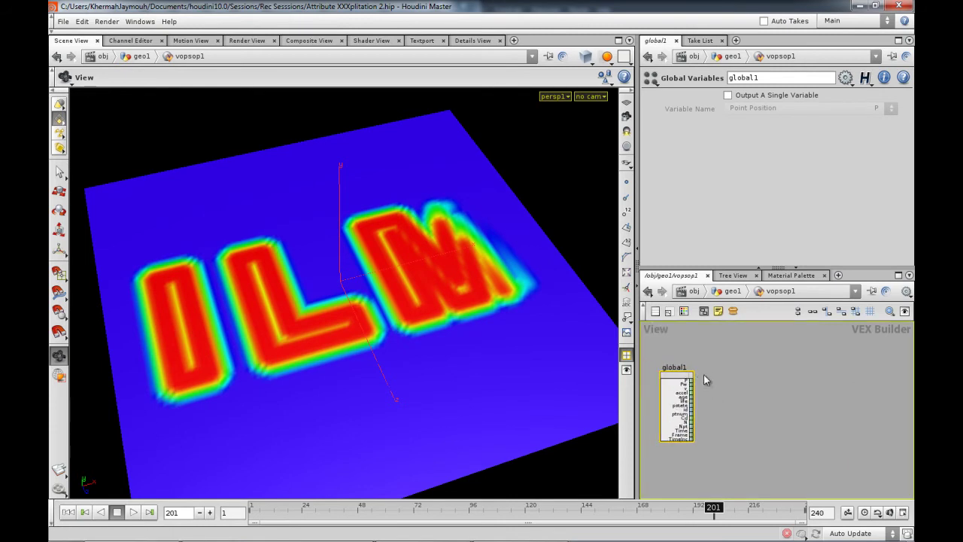
right_click_drag(703, 376, 727, 387, "alt")
key("Tab")
left_click(701, 378)
middle_click_drag(706, 361, 721, 357, "alt")
right_click_drag(721, 356, 762, 358, "alt")
middle_click_drag(762, 359, 809, 329, "alt")
right_click_drag(755, 360, 772, 368, "alt")
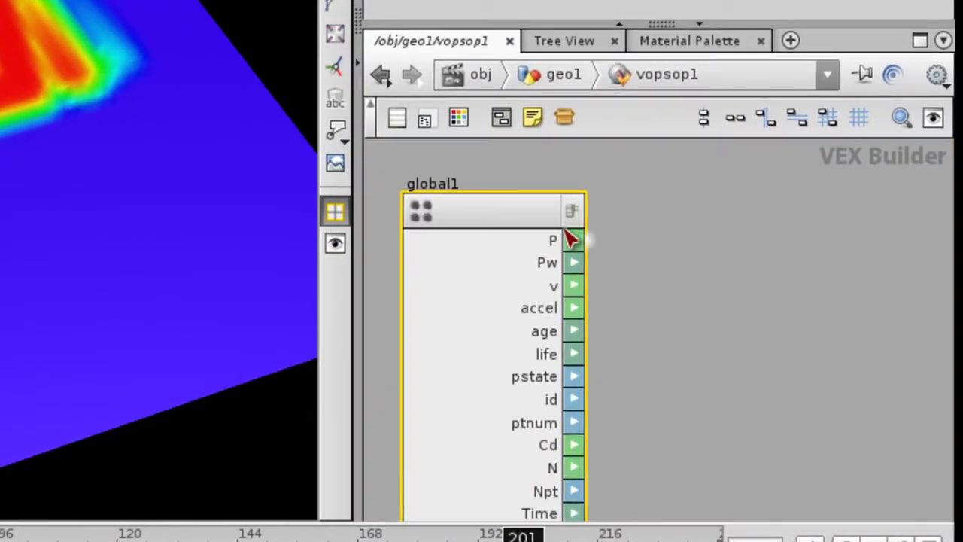
Step: Add a Vector To Float node and connect the P output of global1 to its vec input
right_click_drag(661, 286, 637, 301, "alt")
middle_click_drag(636, 301, 491, 297, "alt")
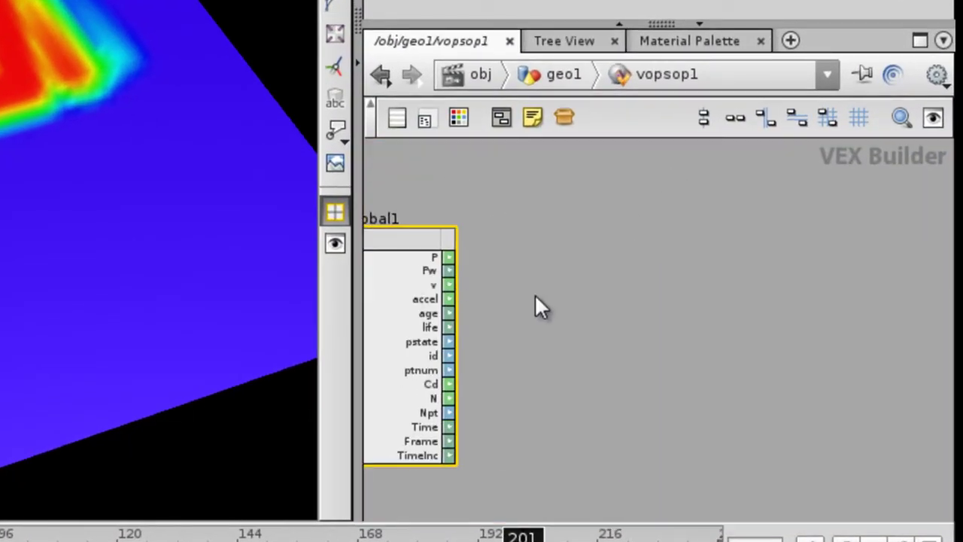
key("Tab")
type("vec")
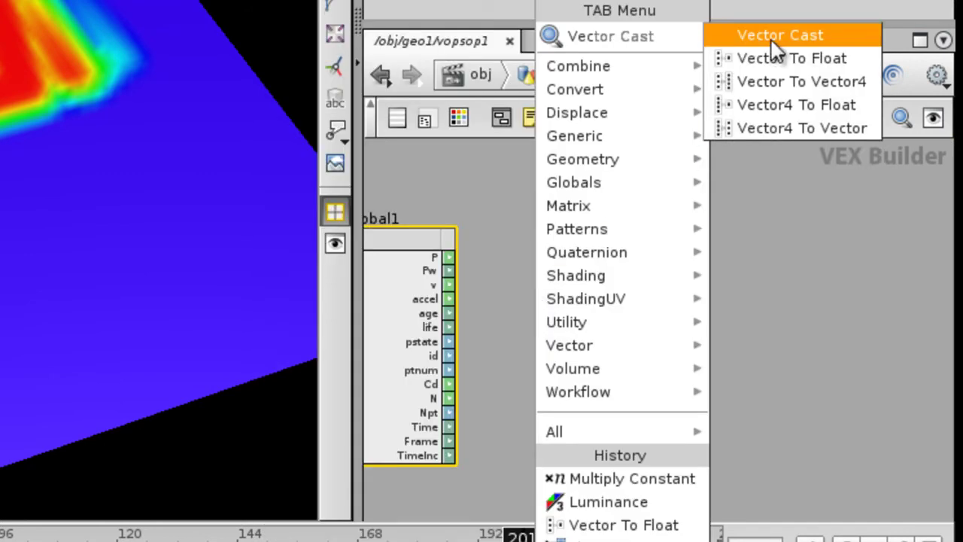
left_click(788, 58)
left_click(574, 267)
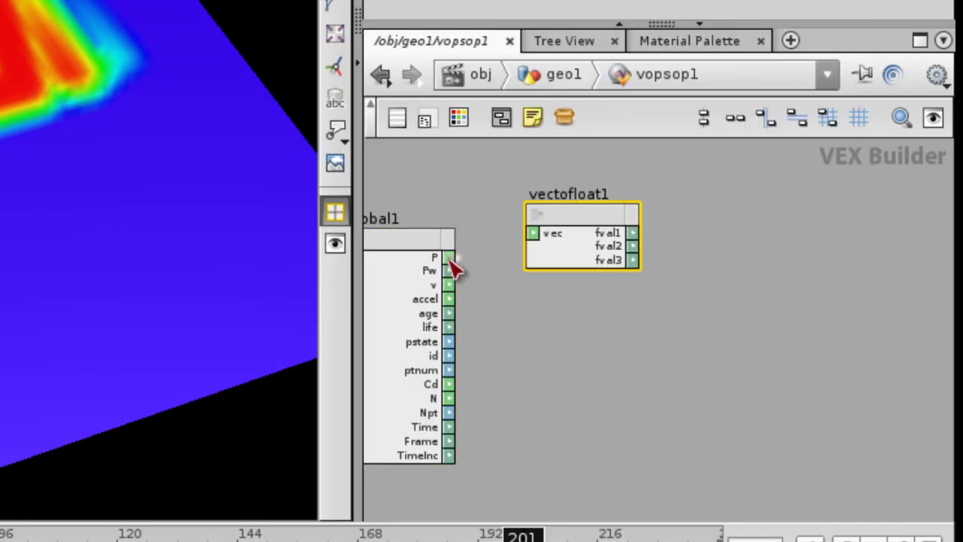
left_click(532, 234)
left_click_drag(579, 235, 568, 241)
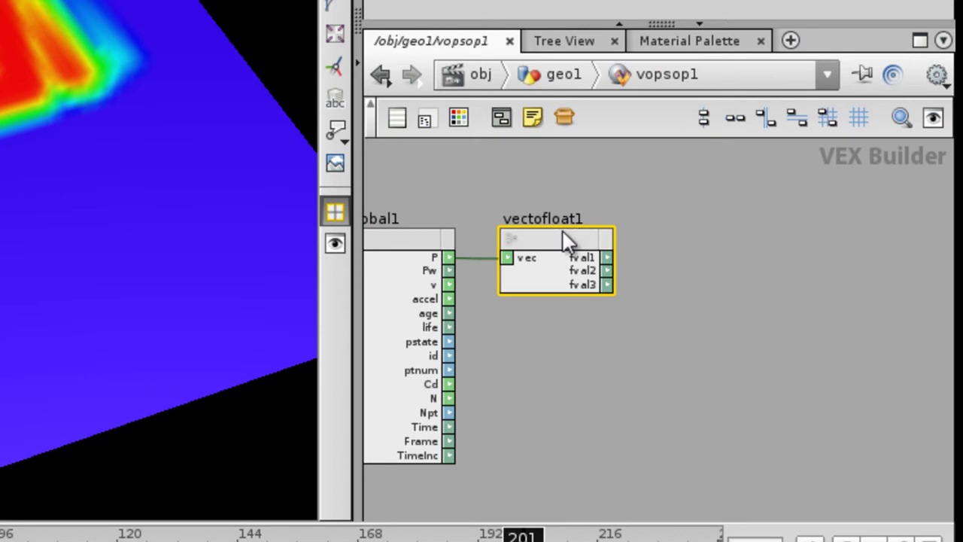
left_click_drag(613, 208, 614, 207)
Step: Add a Float To Vector node downstream of vectofloat1 in the VEX network
middle_click_drag(799, 264, 725, 258)
right_click_drag(725, 258, 678, 264)
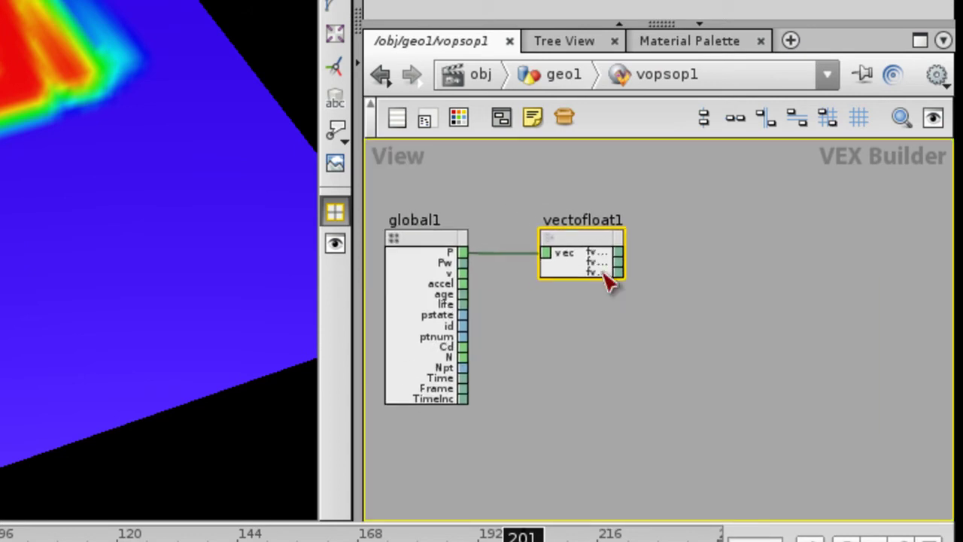
middle_click_drag(679, 269, 610, 263)
key("Tab")
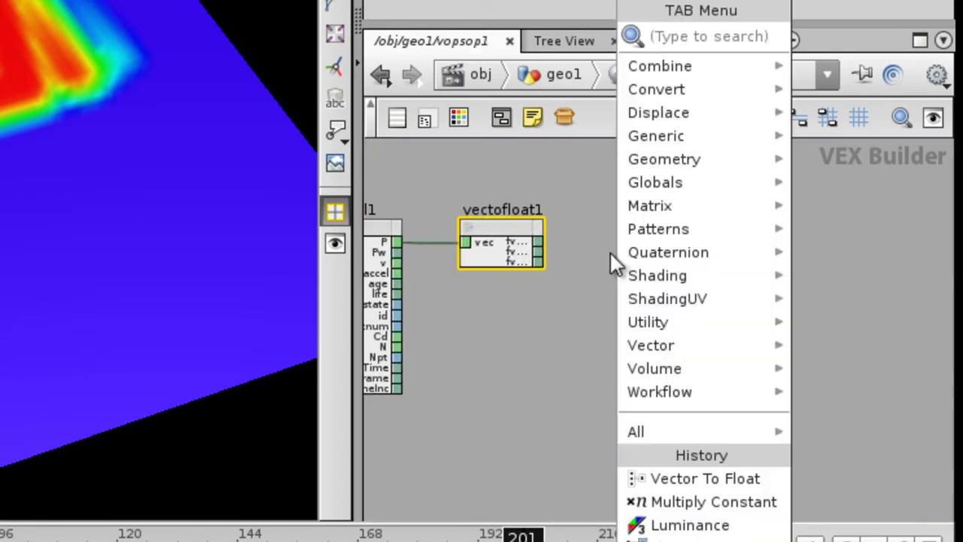
type("fl")
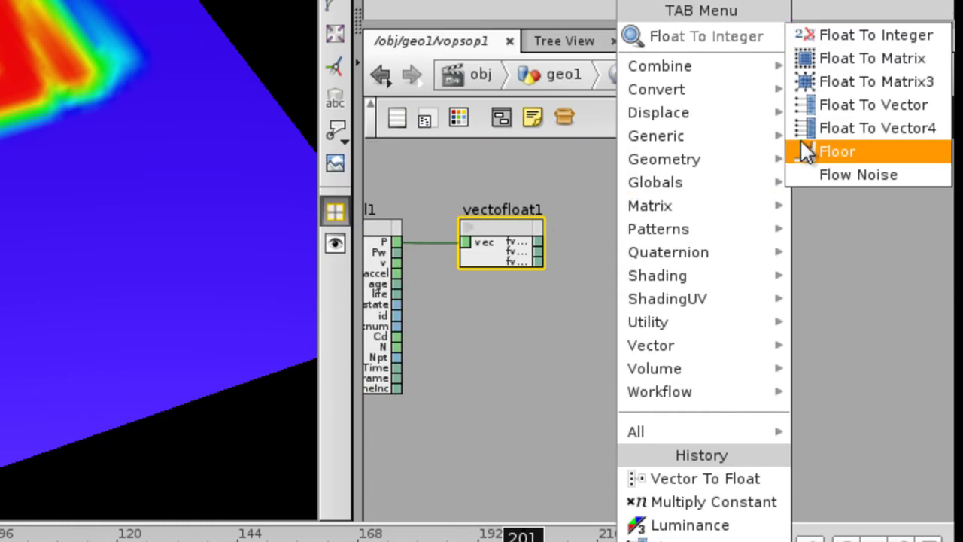
left_click(862, 105)
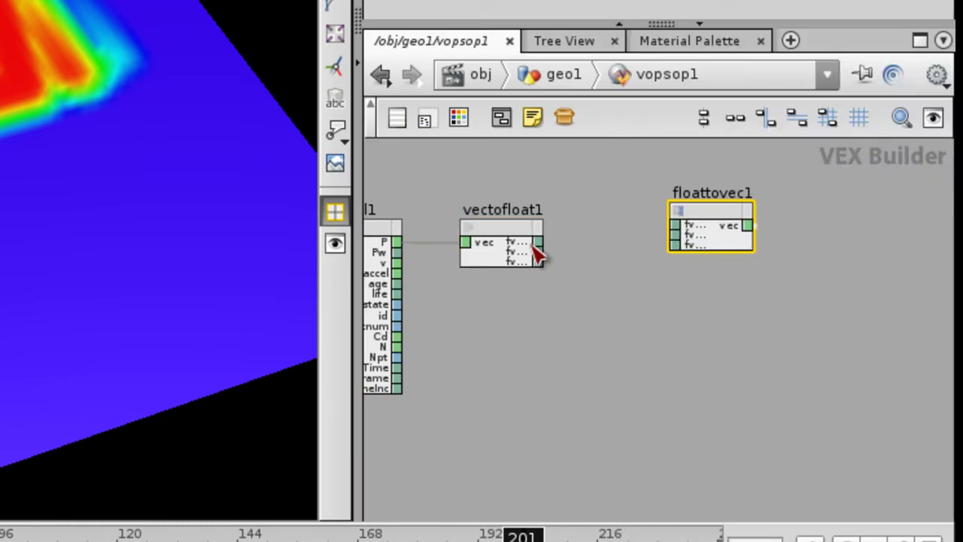
Step: Connect fval1 and fval3 of vectofloat1 to the matching inputs of floattovec1, and line the two nodes up
left_click_drag(546, 236, 828, 216)
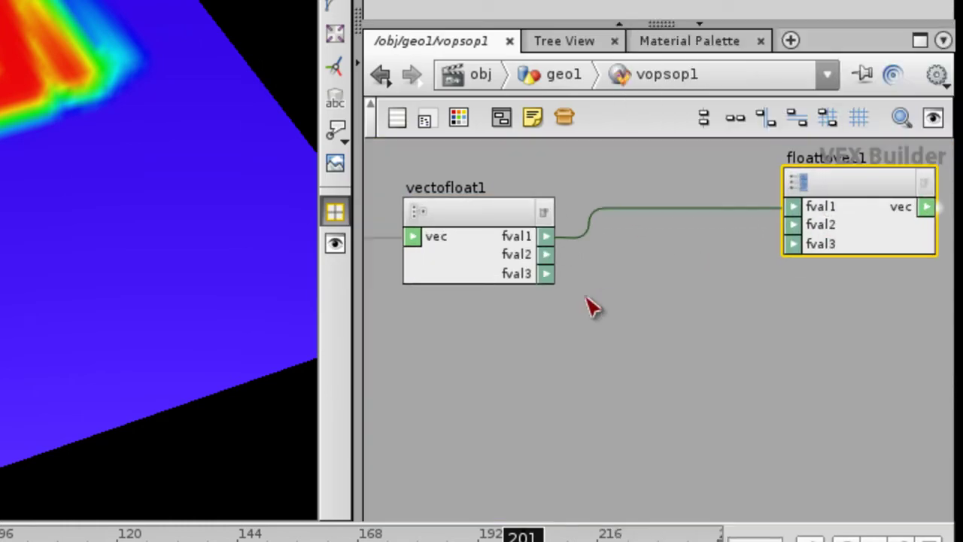
left_click_drag(482, 208, 463, 218)
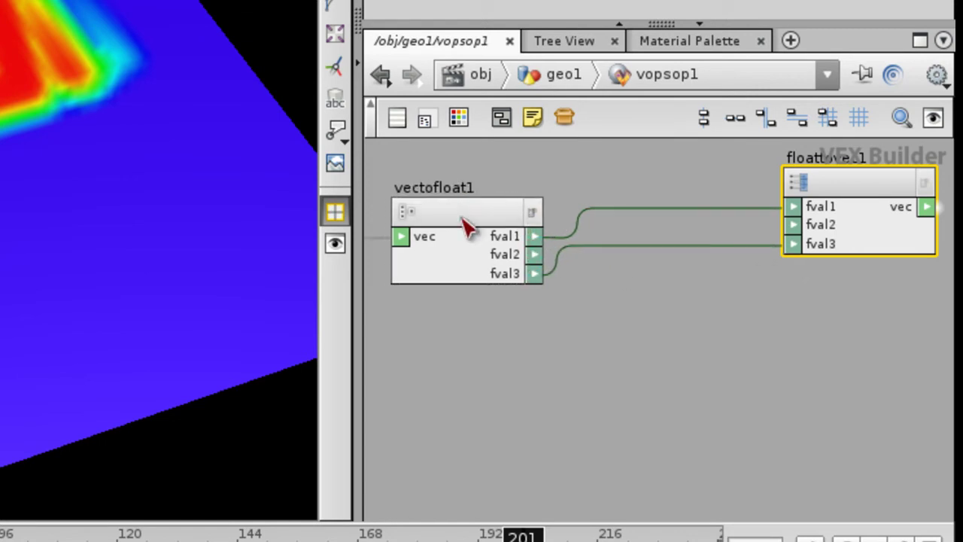
left_click_drag(458, 167, 454, 167)
middle_click_drag(590, 213, 653, 247)
right_click_drag(647, 247, 585, 244)
left_click_drag(577, 246, 565, 222)
scroll(709, 266, "up", 2)
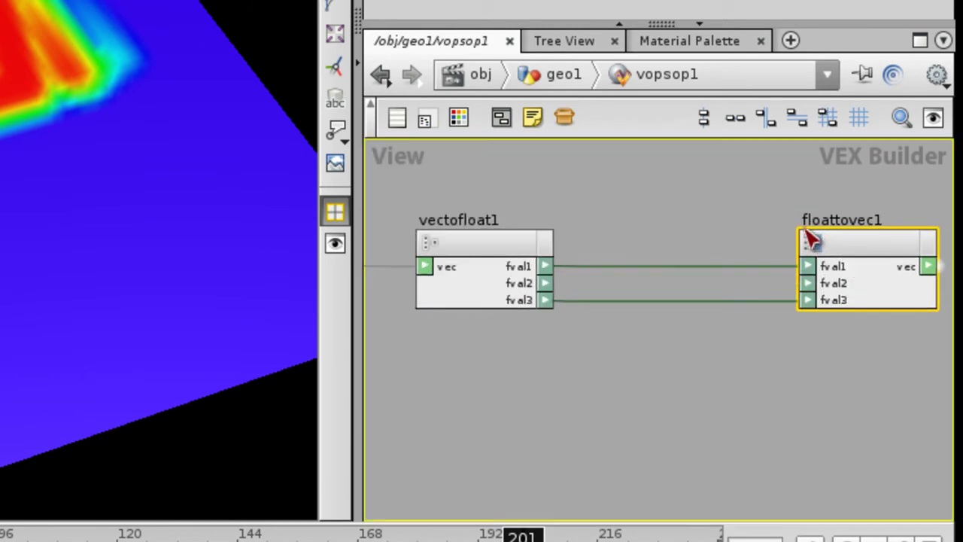
Step: Select vectofloat1 and floattovec1 together and move them higher than global1
middle_click_drag(811, 241, 690, 218)
scroll(685, 219, "down", 3)
left_click_drag(548, 197, 794, 276)
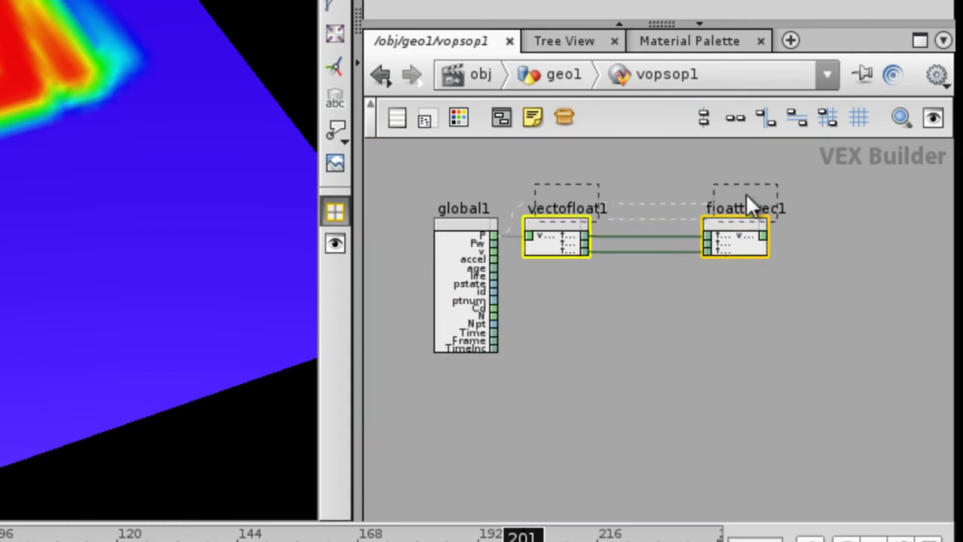
left_click_drag(746, 193, 746, 192)
scroll(727, 204, "up", 3)
middle_click_drag(784, 236, 729, 258)
left_click(742, 314)
scroll(744, 314, "down", 2)
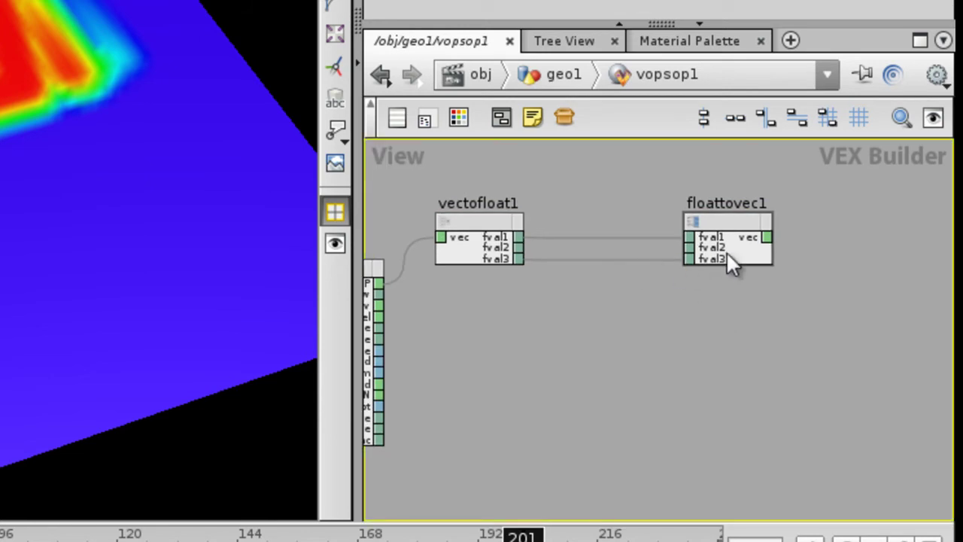
Step: Connect the vec output of floattovec1 to the P input of output1
middle_click_drag(774, 256, 623, 242)
middle_click_drag(941, 335, 874, 267)
left_click(755, 344)
Step: Try feeding vectofloat1's fval3 into the fval2 input of floattovec1, view the grid, and remove that connection
right_click_drag(824, 269, 717, 288)
middle_click_drag(575, 285, 614, 294)
right_click_drag(518, 266, 677, 308)
middle_click_drag(599, 257, 591, 362)
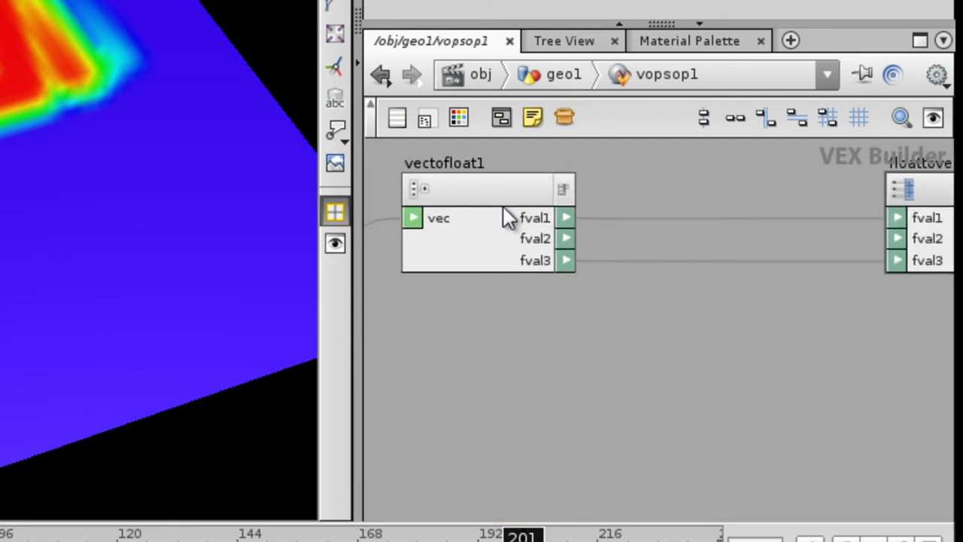
middle_click_drag(820, 299, 771, 310)
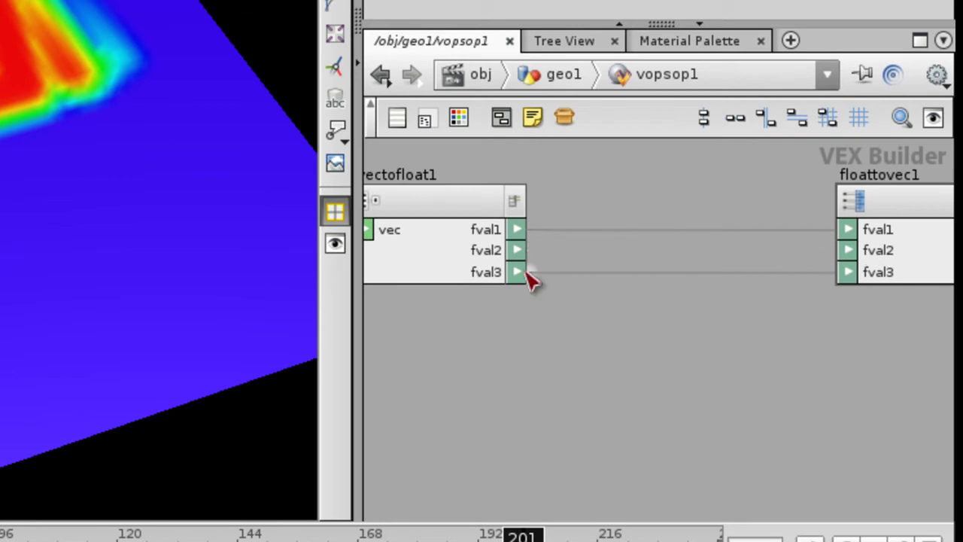
left_click(857, 254)
left_click_drag(274, 322, 477, 375)
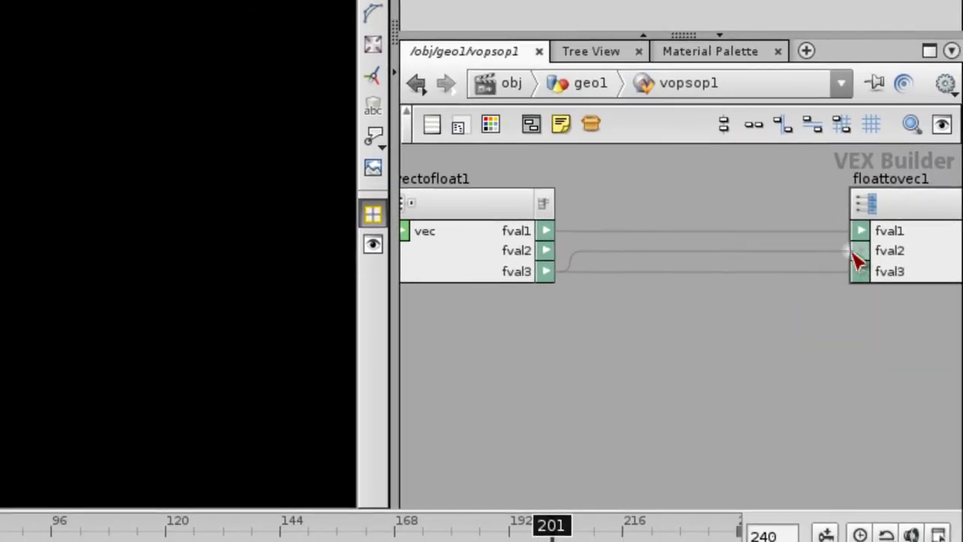
right_click(788, 251)
left_click(821, 280)
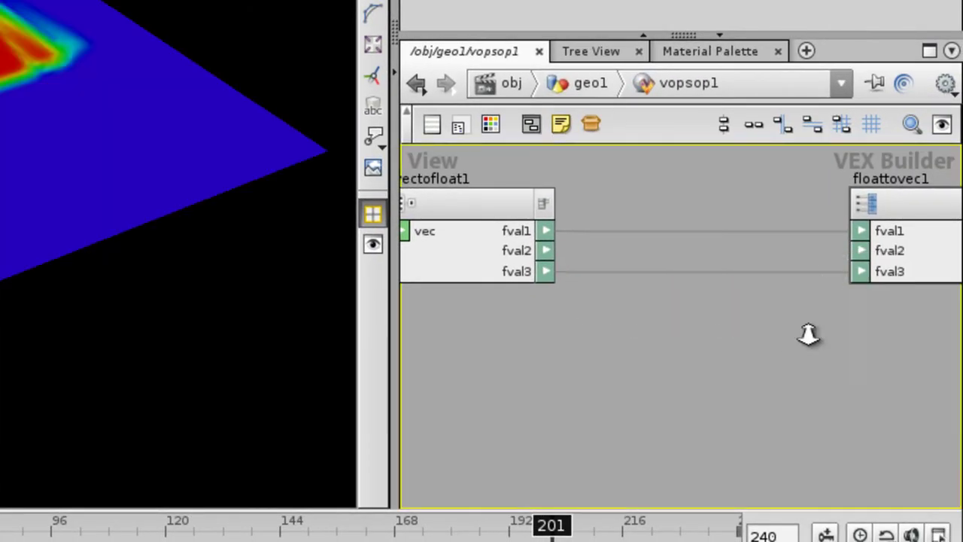
Step: Move floattovec1 towards output1 and raise output1 beside it to tidy the network
scroll(688, 333, "down", 3)
scroll(776, 350, "down", 3)
middle_click_drag(732, 359, 602, 314)
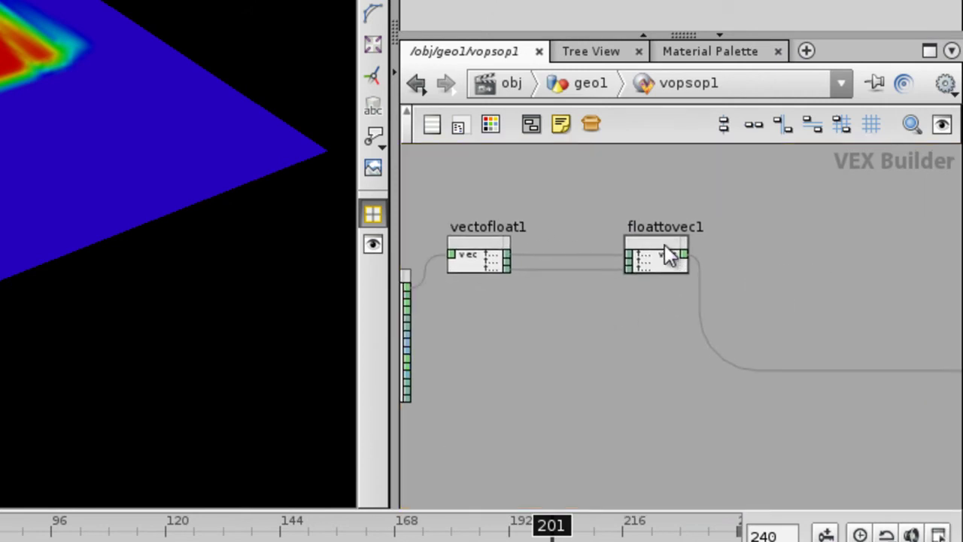
left_click_drag(927, 251, 928, 251)
middle_click_drag(929, 251, 719, 240)
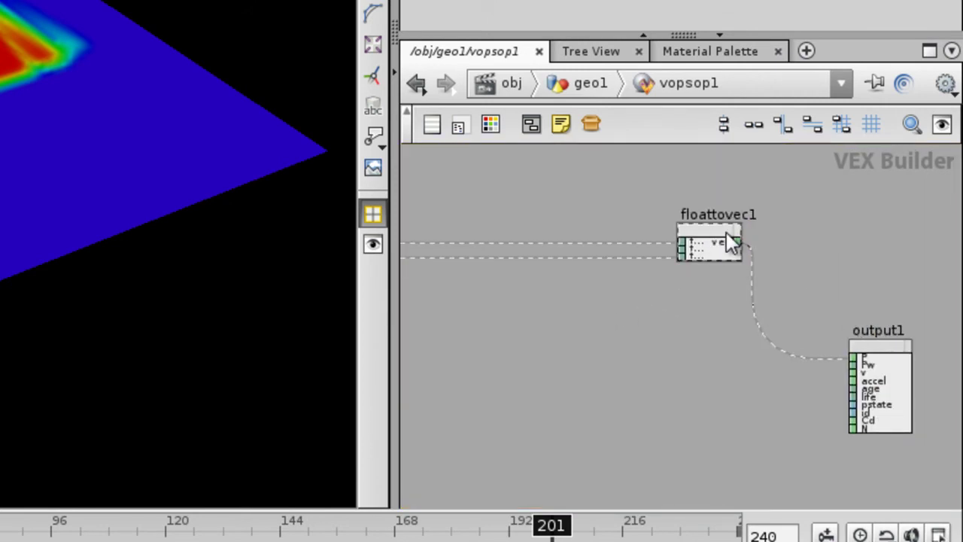
left_click_drag(713, 236, 777, 235)
left_click_drag(878, 350, 921, 212)
Step: Add a second Vector To Float node beside the Cd output of global1
middle_click_drag(680, 302, 772, 328)
scroll(772, 328, "down", 2)
middle_click_drag(491, 330, 602, 286)
scroll(548, 313, "up", 4)
right_click_drag(590, 310, 615, 333)
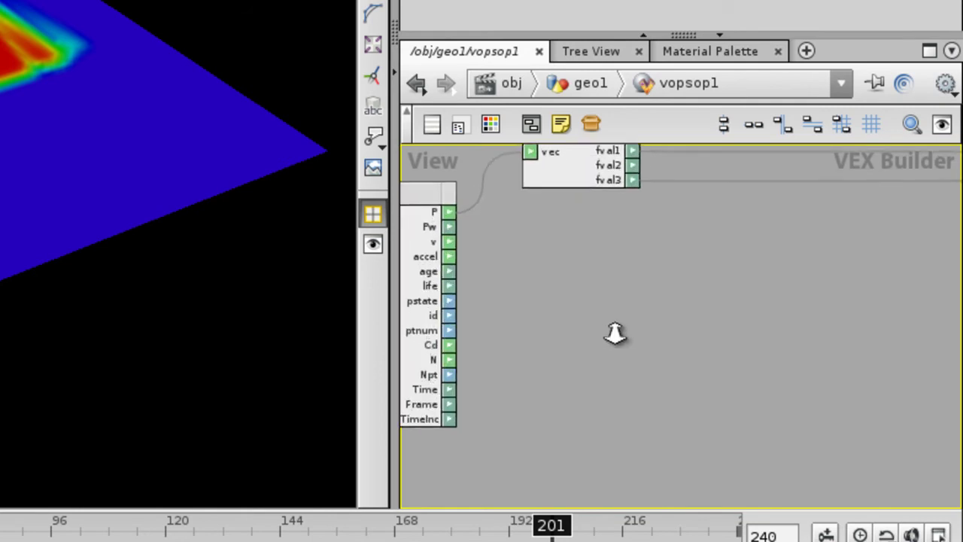
middle_click_drag(530, 232, 583, 249)
middle_click_drag(595, 285, 608, 331)
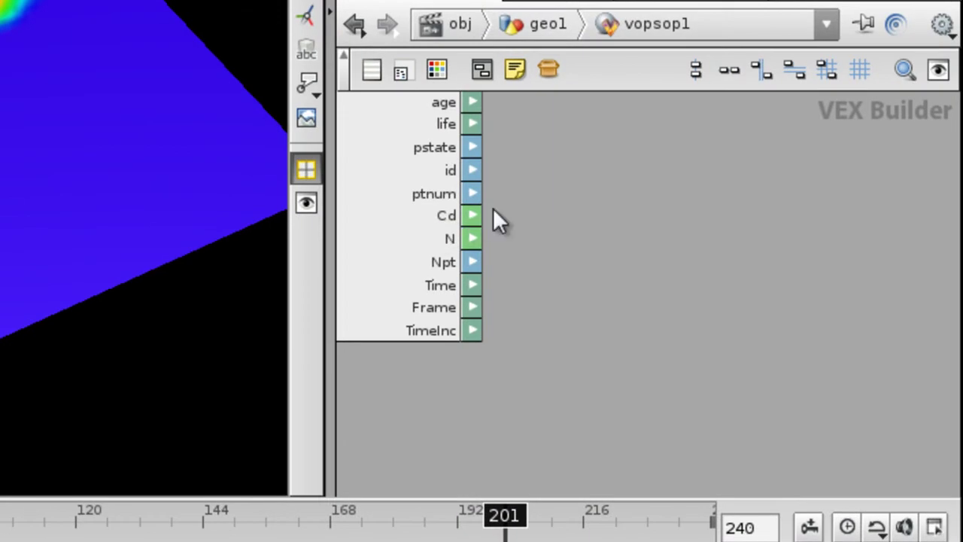
middle_click_drag(566, 246, 571, 277)
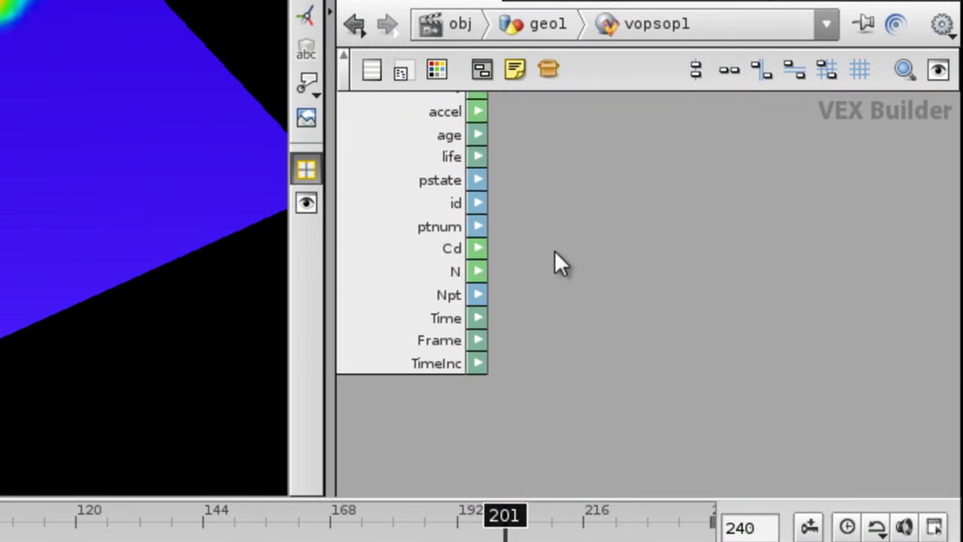
key("Tab")
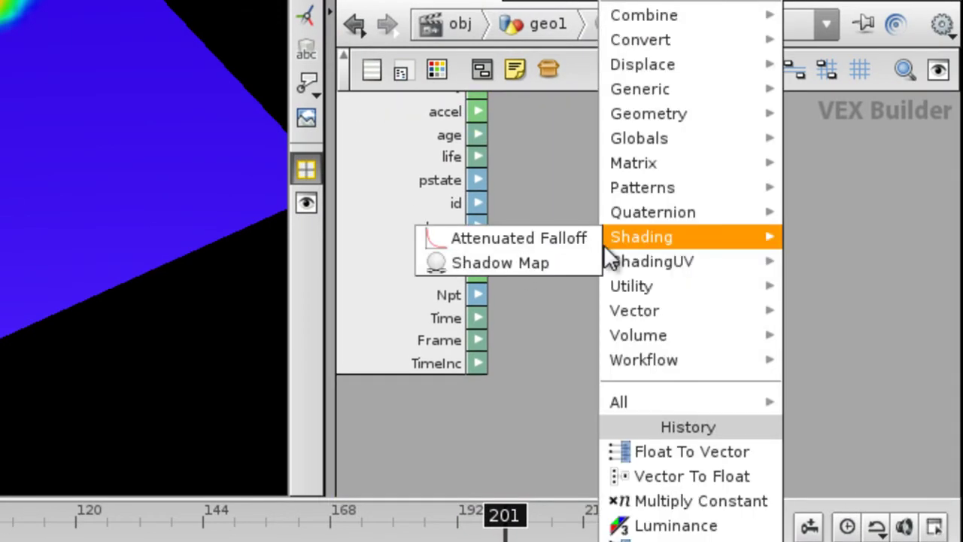
type("ve")
left_click(508, 8)
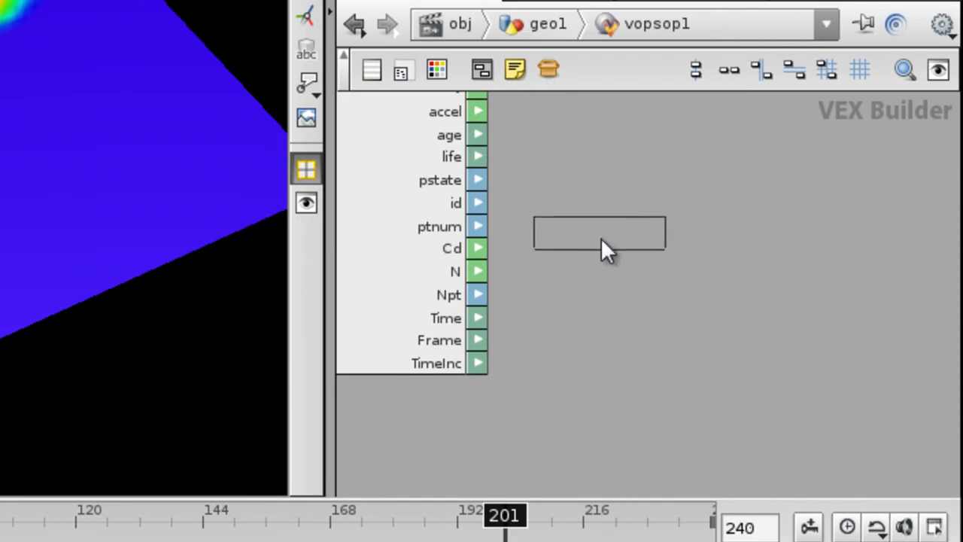
left_click(602, 262)
Step: Connect the Cd output of global1 to the vec input of vectofloat2 and check its three float outputs
scroll(594, 256, "up", 3)
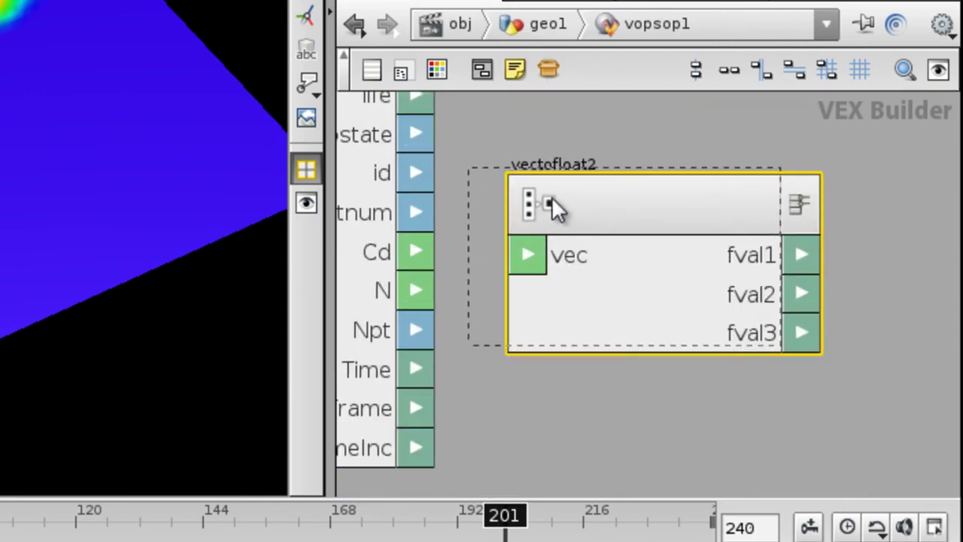
left_click_drag(541, 202, 670, 197)
left_click(637, 250)
right_click_drag(845, 350, 805, 354)
middle_click_drag(805, 354, 622, 346)
left_click_drag(627, 246, 630, 240)
middle_click_drag(626, 301, 567, 280)
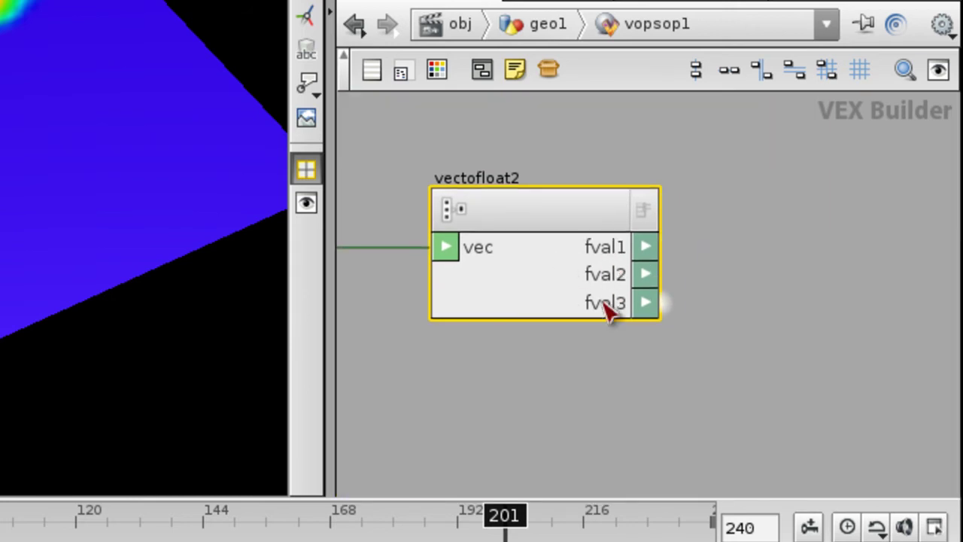
scroll(761, 279, "down", 3)
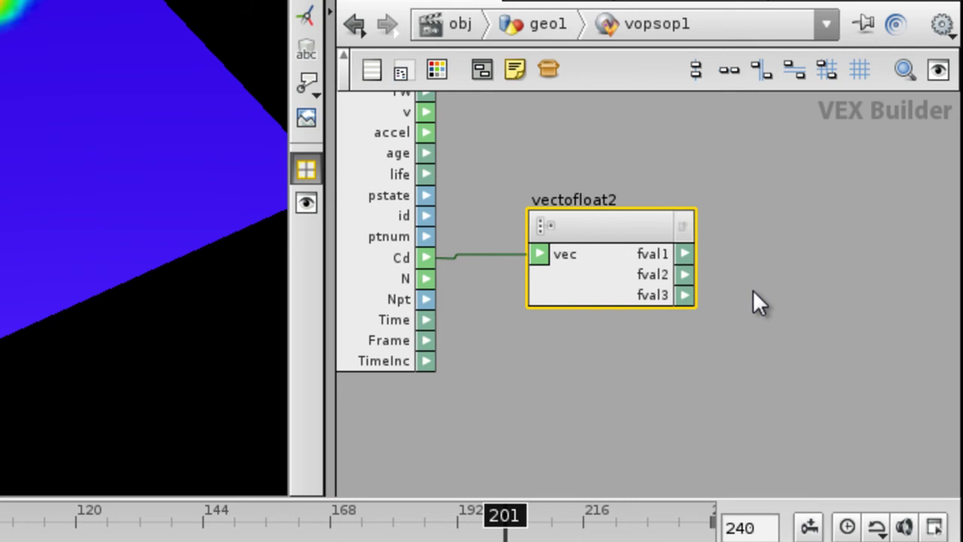
Step: Add a Hueshift node to the network and position it beside vectofloat2
middle_click_drag(773, 239, 572, 270)
scroll(679, 294, "down", 3)
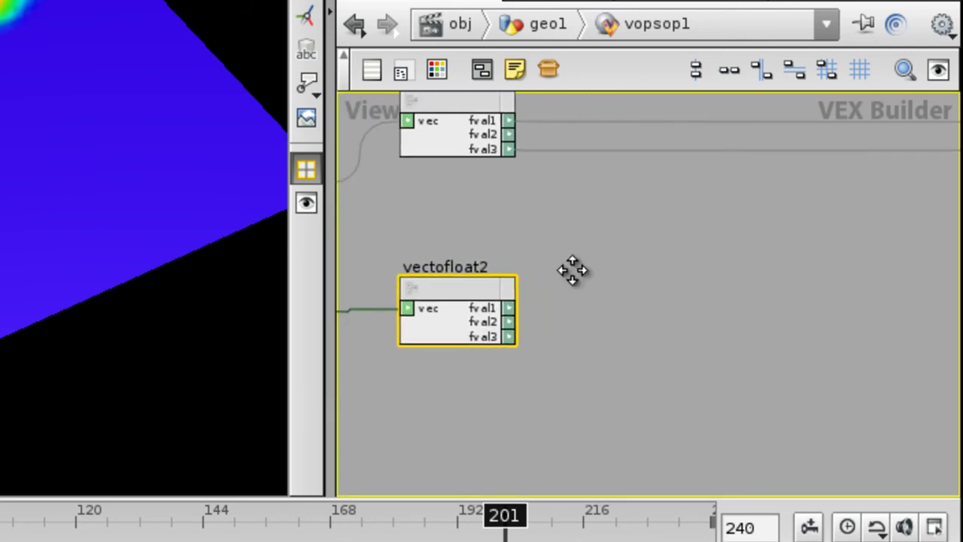
left_click(624, 297)
key("Tab")
mouse_move(692, 112)
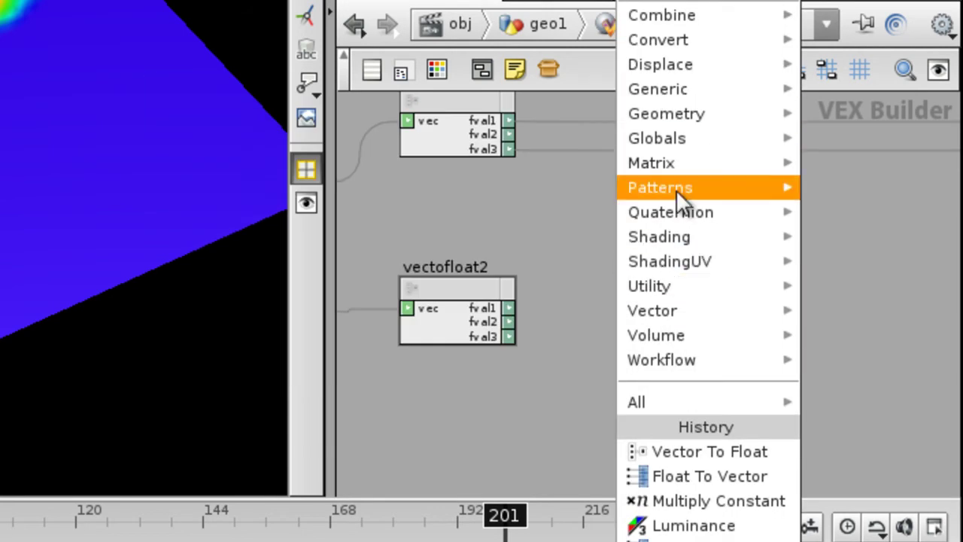
mouse_move(679, 84)
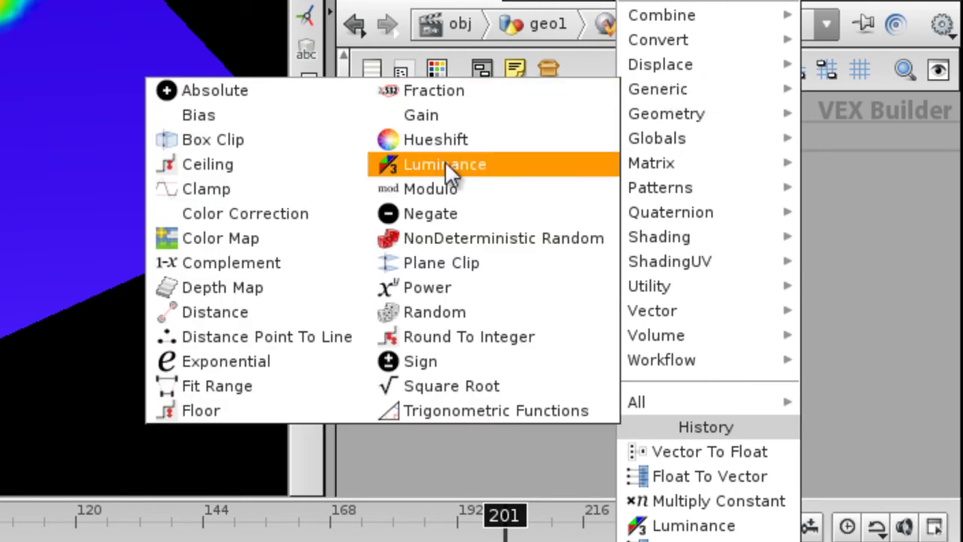
left_click(434, 140)
left_click(693, 255)
left_click_drag(682, 219, 661, 246)
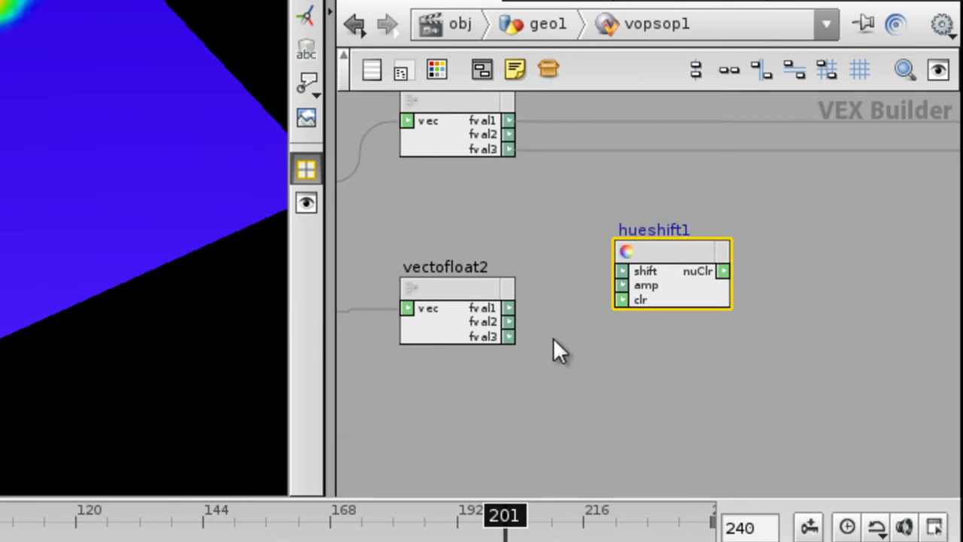
Step: Connect the fval1 output of vectofloat2 to the shift input of hueshift1
left_click_drag(509, 317, 529, 286)
left_click_drag(557, 233, 622, 273)
scroll(548, 310, "up", 5)
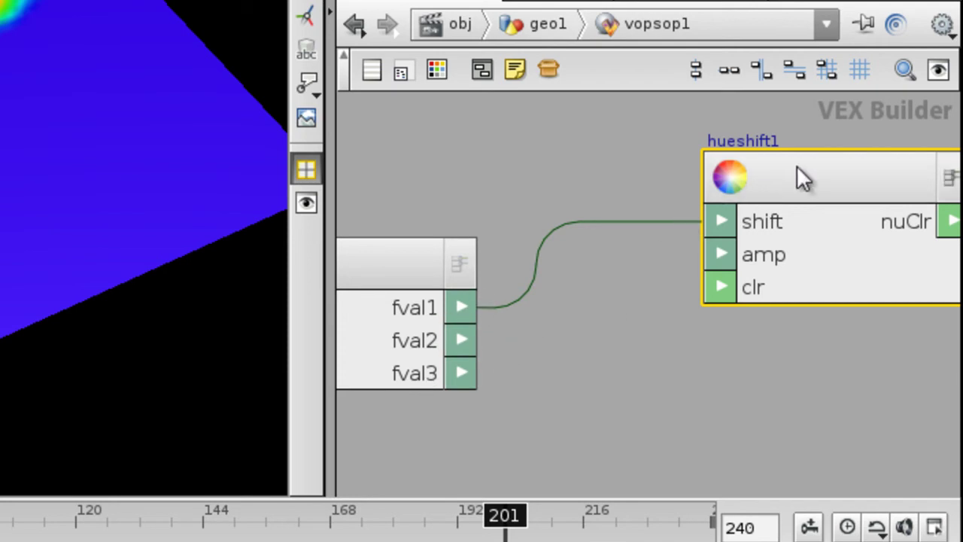
Step: Connect the nuClr output of hueshift1 to the Cd input of output1
right_click_drag(865, 181, 780, 159)
middle_click_drag(769, 225, 548, 226)
right_click_drag(732, 181, 803, 221)
middle_click_drag(803, 222, 421, 307)
right_click_drag(675, 338, 561, 305)
middle_click_drag(673, 313, 377, 316)
middle_click_drag(727, 264, 498, 269)
right_click_drag(506, 268, 736, 341)
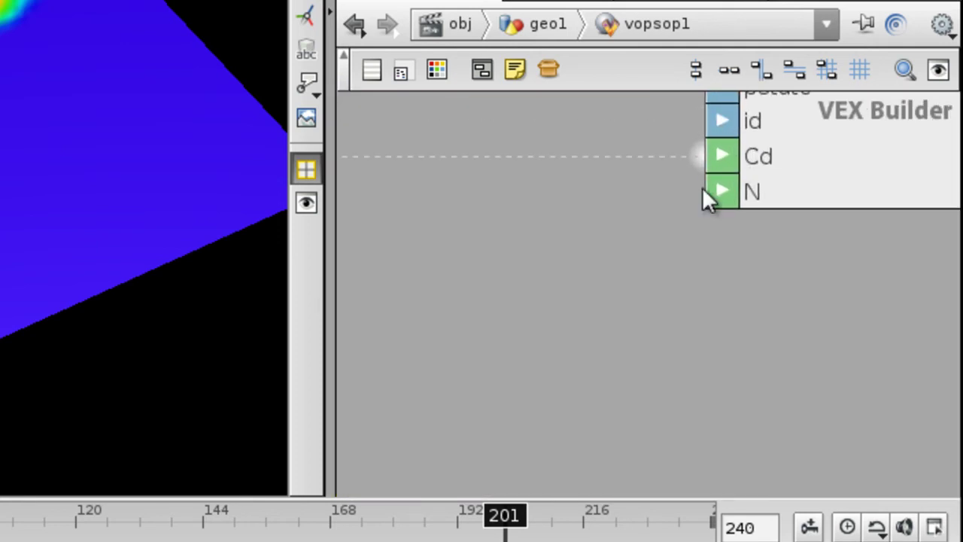
left_click(733, 165)
Step: Experiment with the Shift Color of hueshift1, reset it to 0, and set the Shift Amplitude to 0.272
right_click_drag(676, 281, 550, 303)
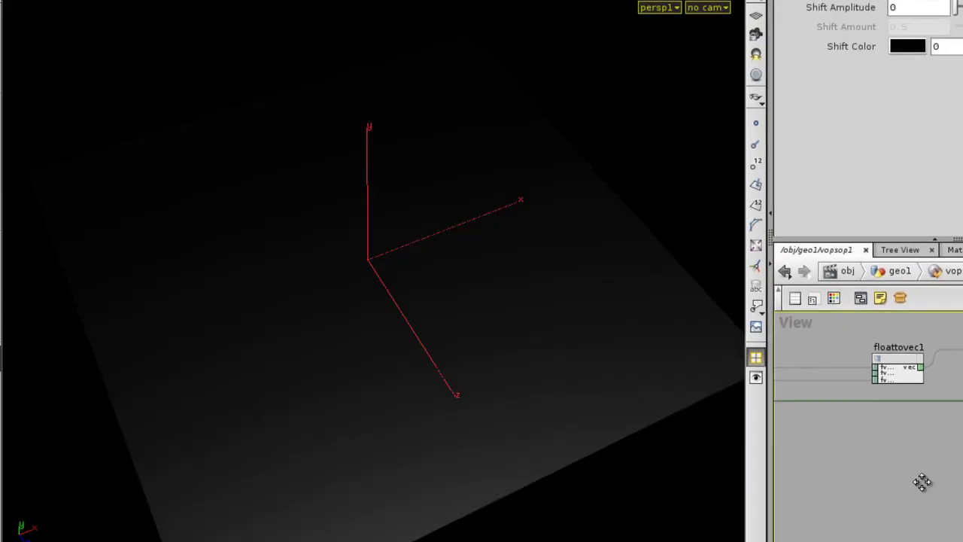
right_click_drag(922, 482, 884, 479)
middle_click_drag(884, 479, 962, 444)
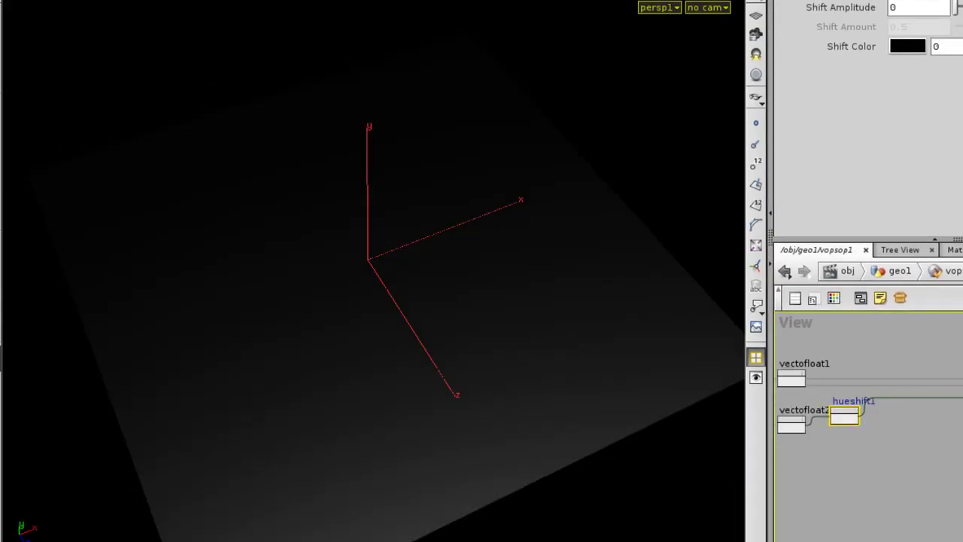
left_click_drag(957, 7, 958, 27)
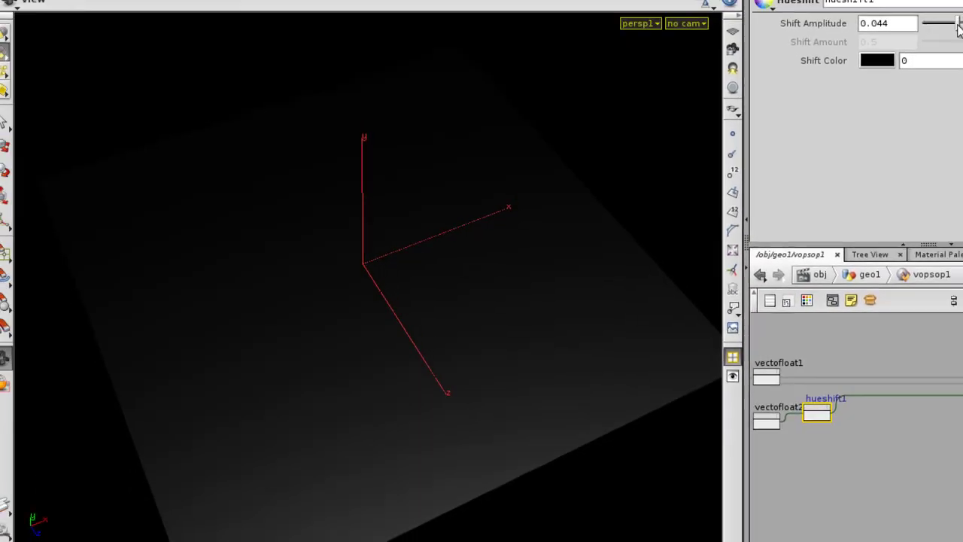
left_click(877, 60)
left_click_drag(741, 128, 860, 117)
left_click(842, 24)
left_click_drag(809, 98, 770, 129)
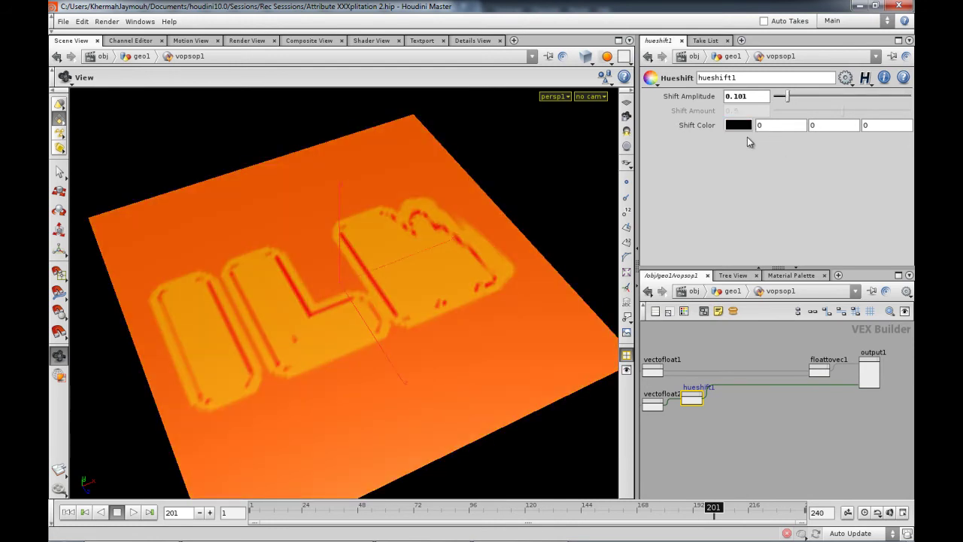
type("0")
key("Return")
left_click_drag(776, 96, 811, 96)
Step: Add a Vector To Float node beside hueshift1 and connect the nuClr output of hueshift1 to its vec input
scroll(716, 434, "up", 5)
scroll(768, 390, "up", 3)
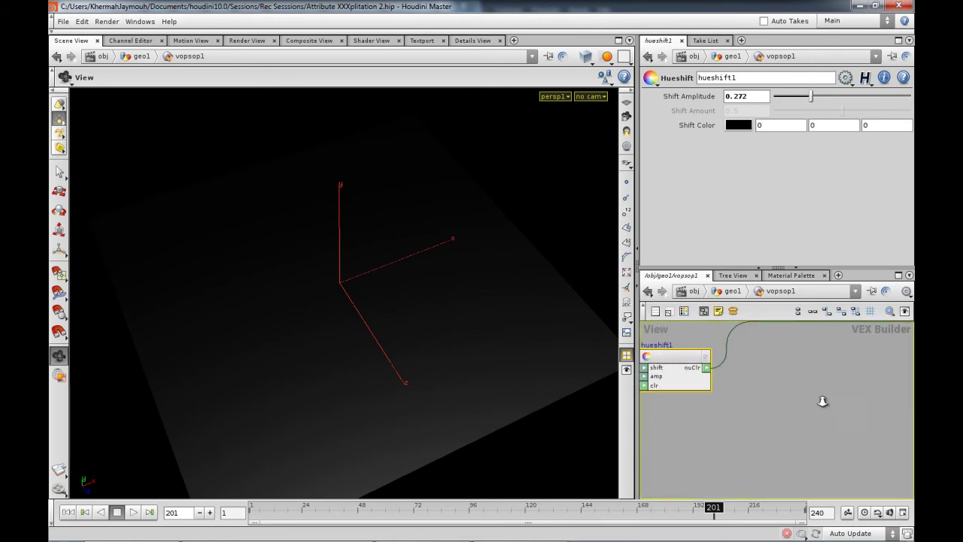
scroll(798, 402, "down", 4)
key("Tab")
type("vec")
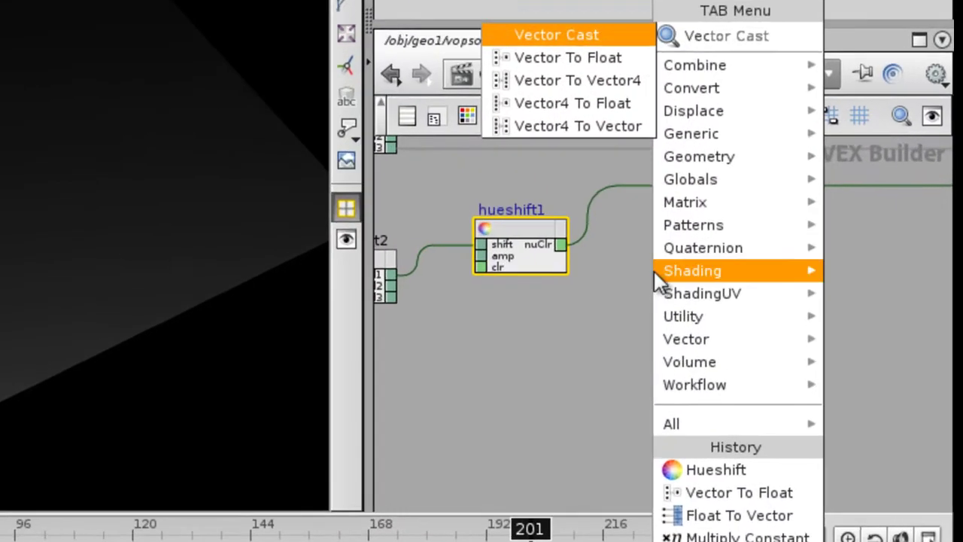
left_click(576, 68)
left_click(691, 283)
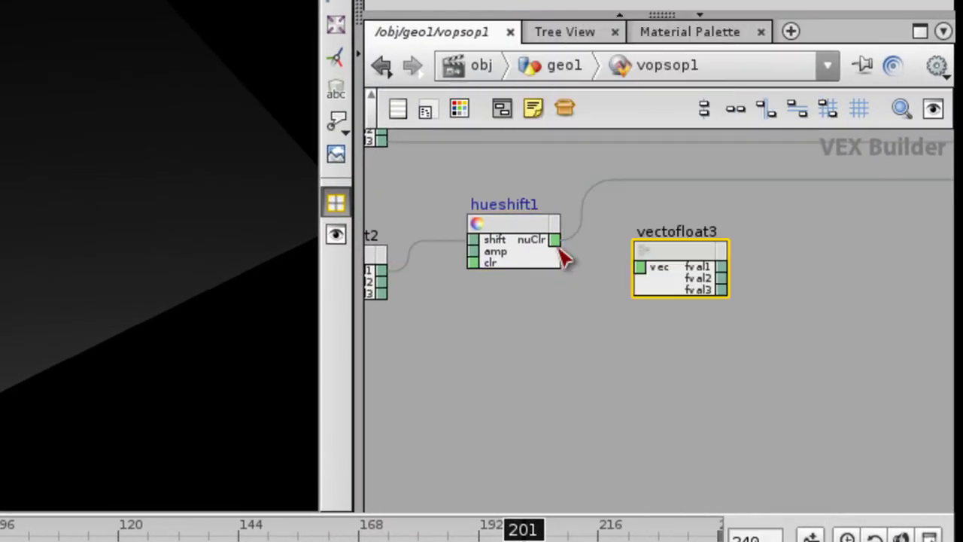
left_click(647, 267)
left_click_drag(661, 256, 664, 228)
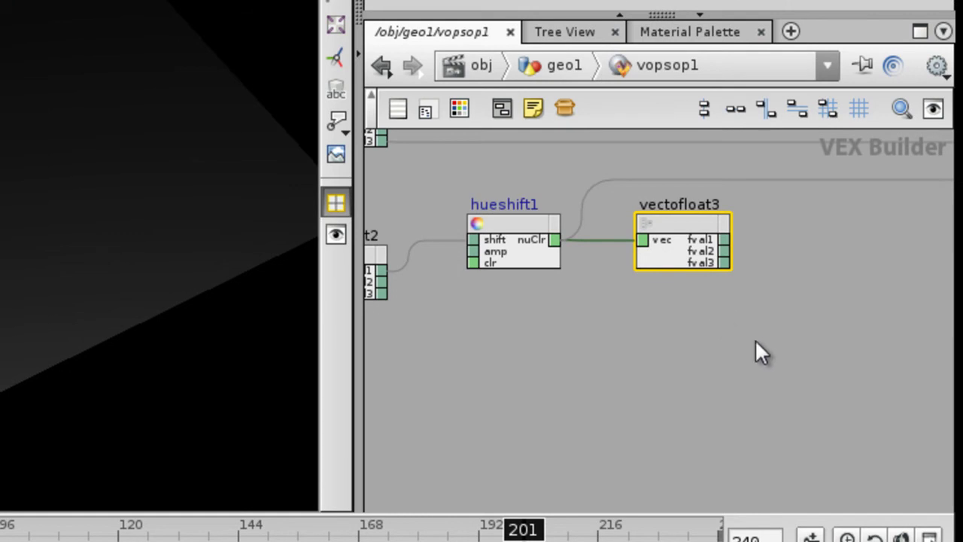
Step: Add a Float To Vector node and connect the fval1 output of vectofloat3 to its fval1 input
middle_click_drag(776, 334, 624, 375)
key("Tab")
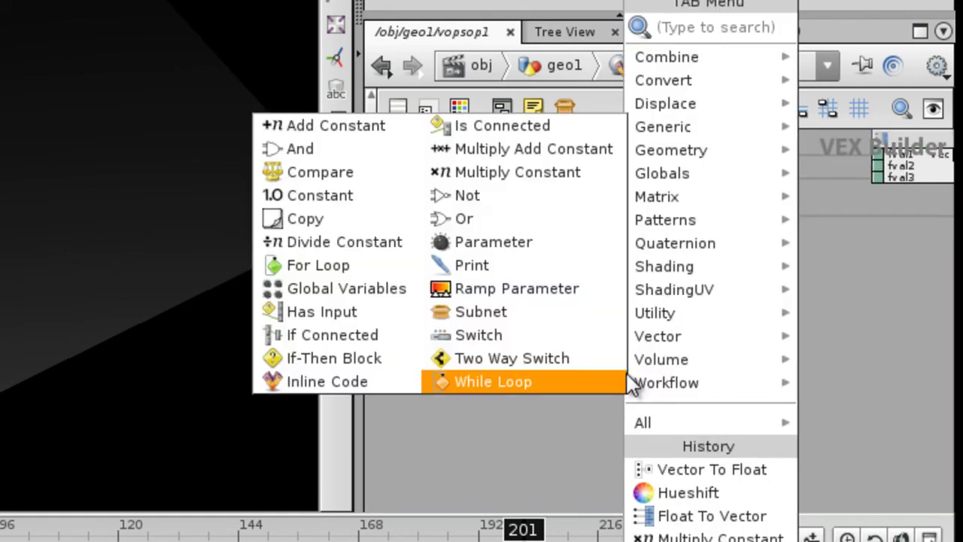
type("fl")
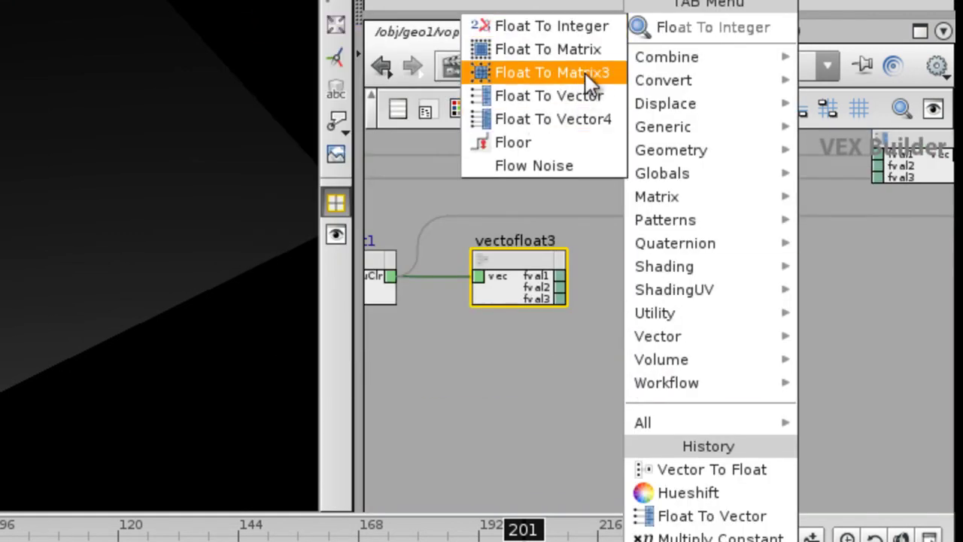
left_click(578, 95)
left_click(668, 341)
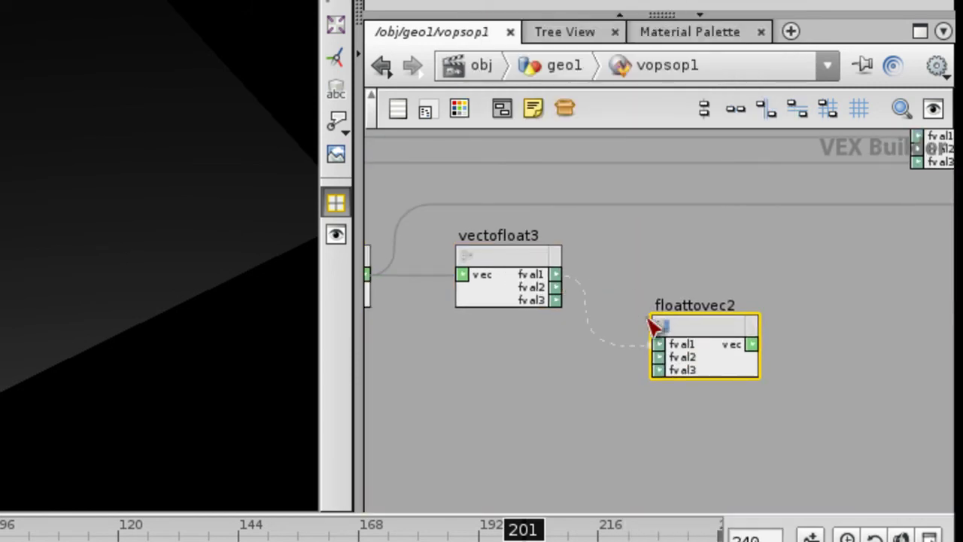
left_click(678, 332)
Step: Disconnect the nuClr output of hueshift1 from the Cd input of output1
middle_click_drag(554, 320, 773, 318)
scroll(773, 318, "down", 4)
scroll(561, 319, "up", 3)
left_click(535, 293)
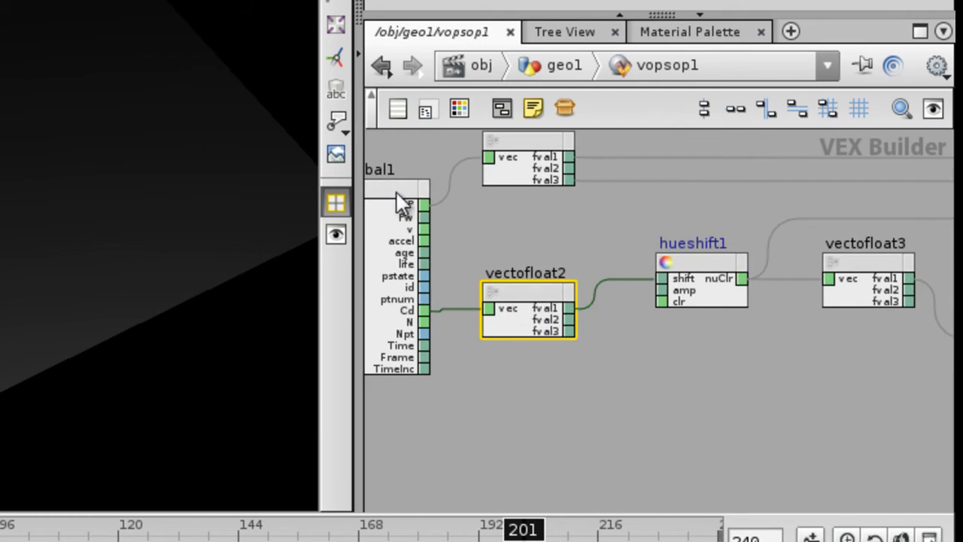
middle_click_drag(934, 307, 686, 388)
middle_click_drag(896, 332, 707, 329)
right_click_drag(812, 309, 718, 425)
middle_click_drag(695, 306, 128, 327)
middle_click_drag(801, 240, 530, 306)
scroll(531, 307, "up", 3)
right_click(621, 326)
left_click(630, 366)
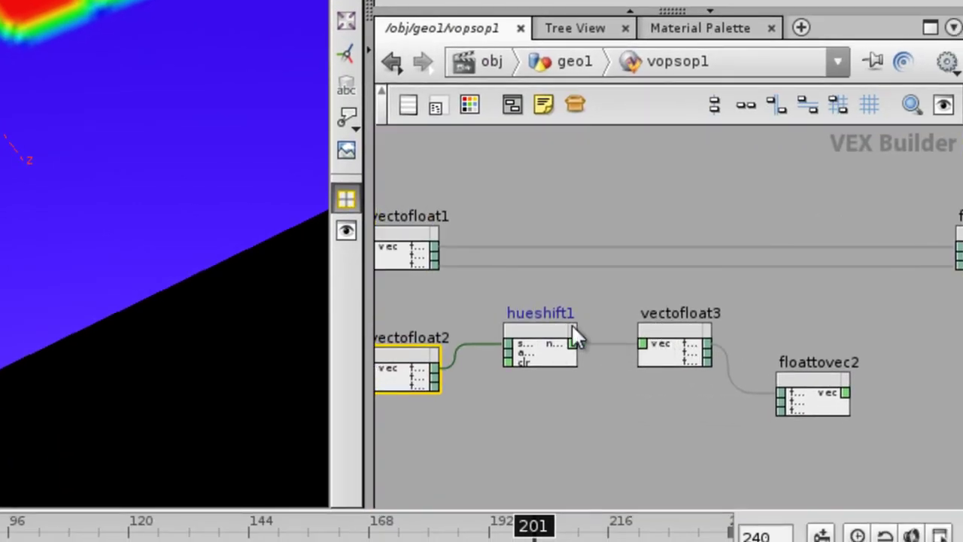
Step: Connect the fval2 output of vectofloat2 to the fval2 input of floattovec2
right_click_drag(484, 366, 494, 394)
middle_click_drag(493, 394, 573, 351)
right_click_drag(574, 351, 557, 379)
middle_click_drag(605, 366, 499, 365)
right_click_drag(499, 368, 487, 343)
middle_click_drag(693, 398, 737, 393)
left_click(672, 374)
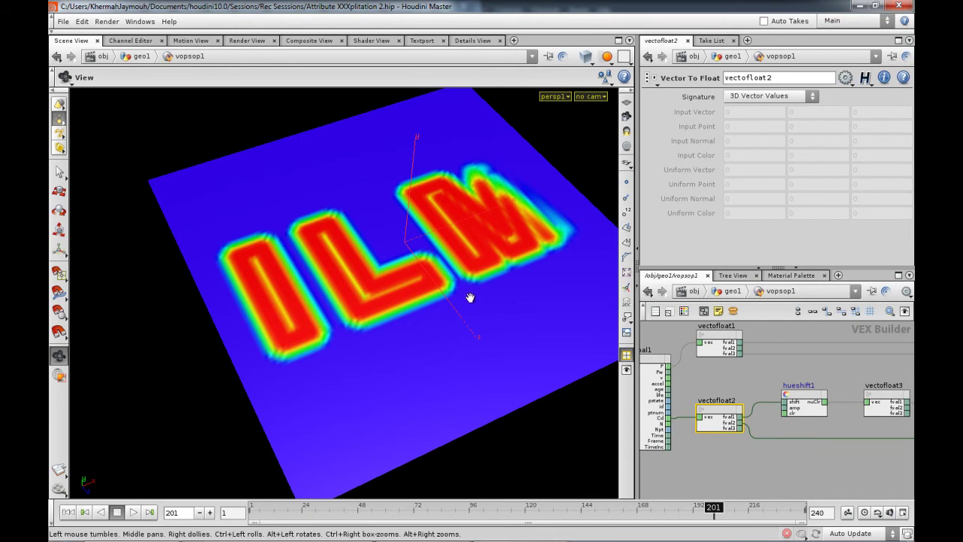
Step: Connect the vec output of floattovec2 to the Cd input of output1 and inspect the recoloured grid
left_click(806, 399)
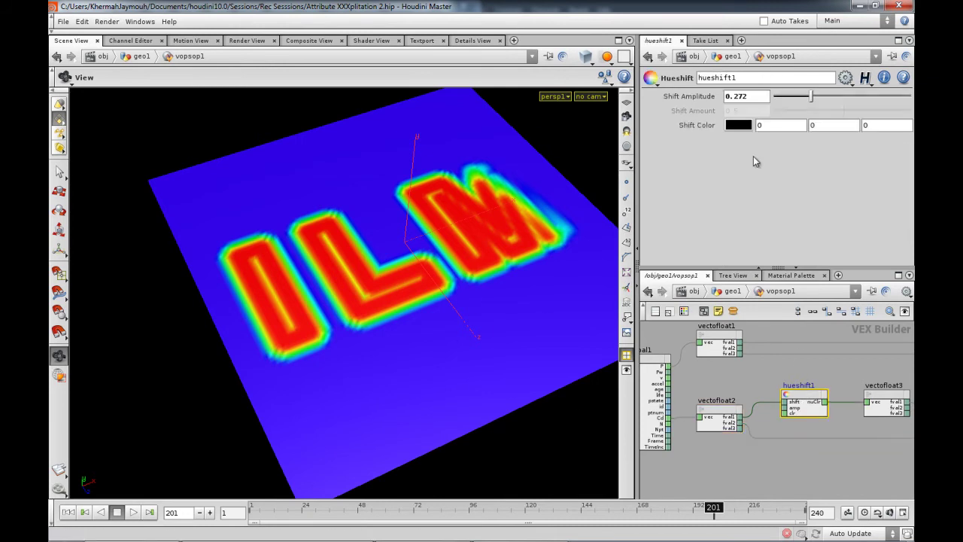
middle_click_drag(844, 333, 746, 439)
left_click_drag(711, 447, 841, 401)
left_click_drag(421, 331, 509, 262)
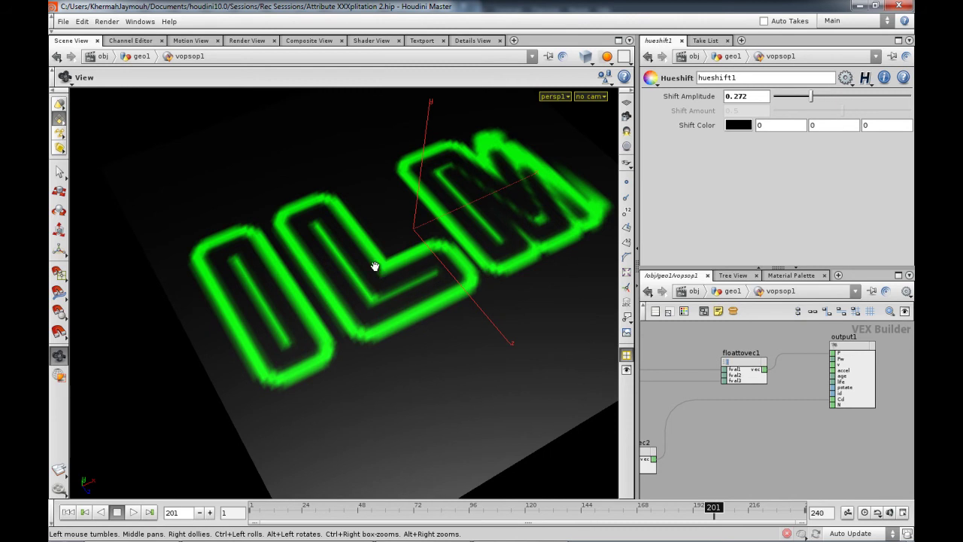
left_click_drag(350, 228, 340, 252)
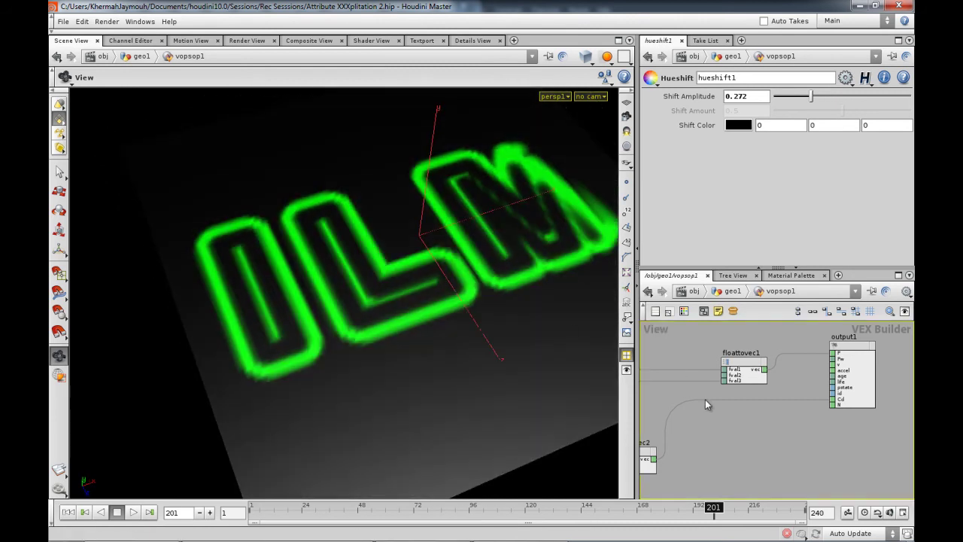
Step: Add a Luminance node fed by the vec output of floattovec2 and connect its lum output to the Cd input of output1
middle_click_drag(681, 375, 749, 372)
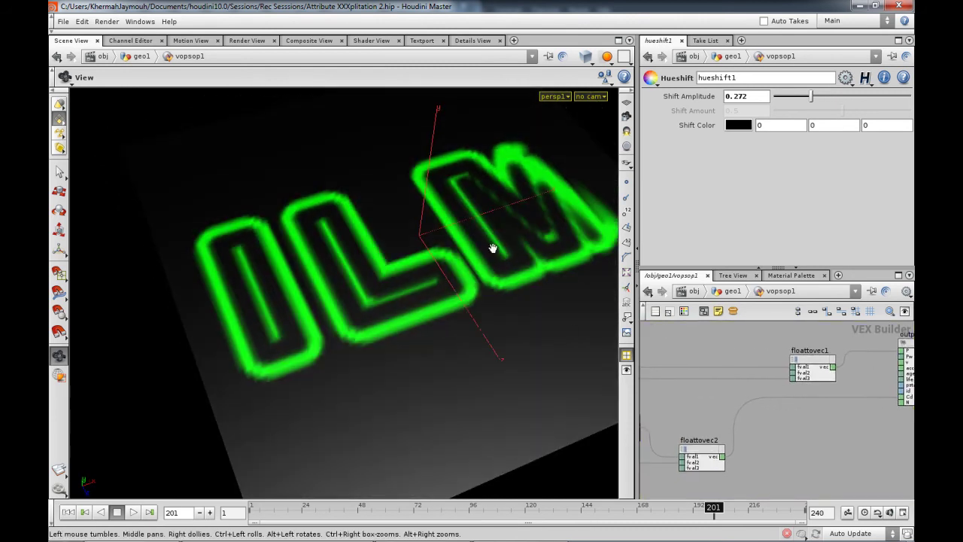
middle_click_drag(758, 440, 724, 401)
key("Tab")
type("luminance")
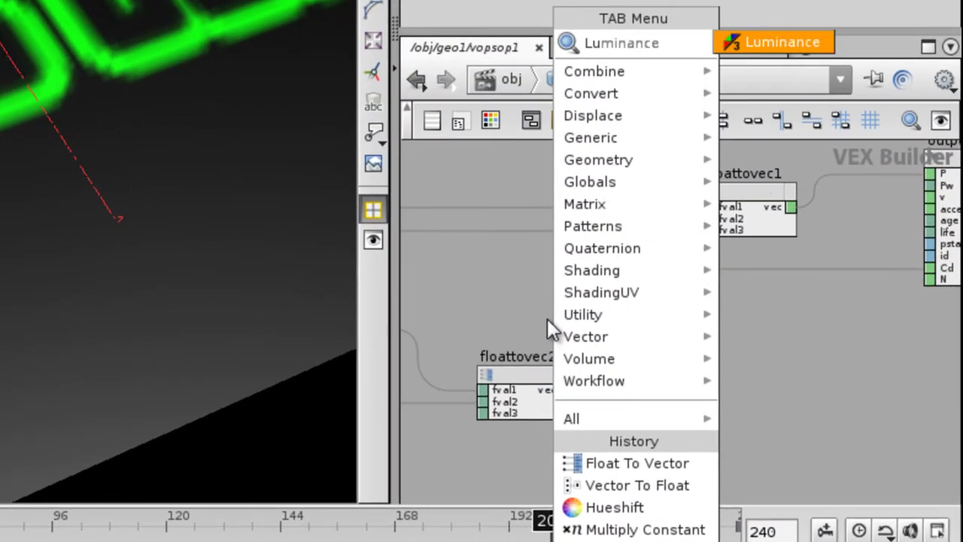
left_click(787, 45)
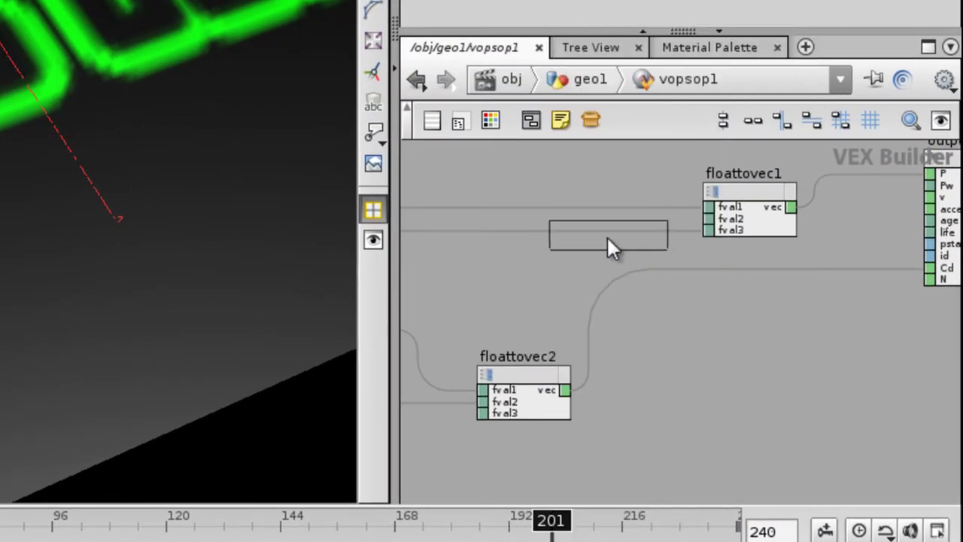
left_click(515, 285)
left_click(482, 292)
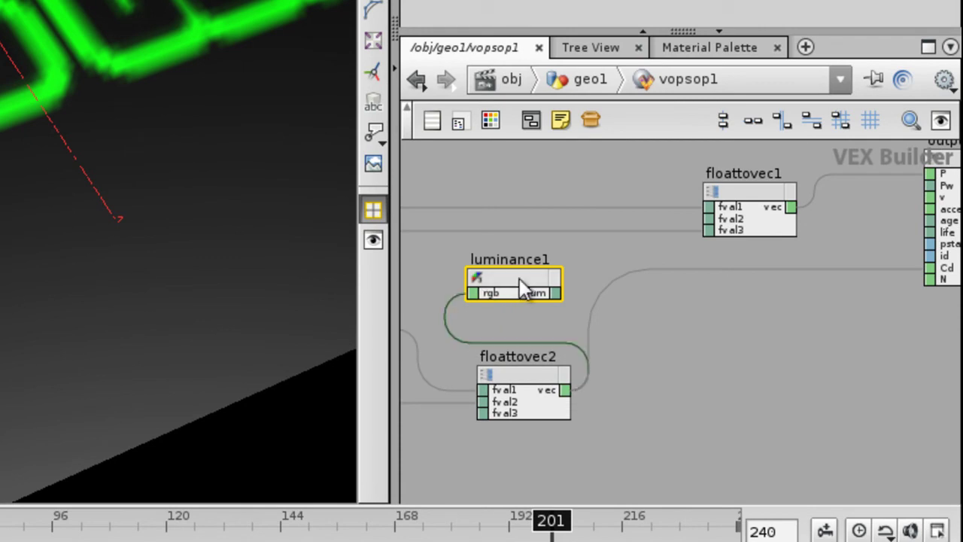
left_click_drag(534, 265, 536, 265)
left_click(571, 281)
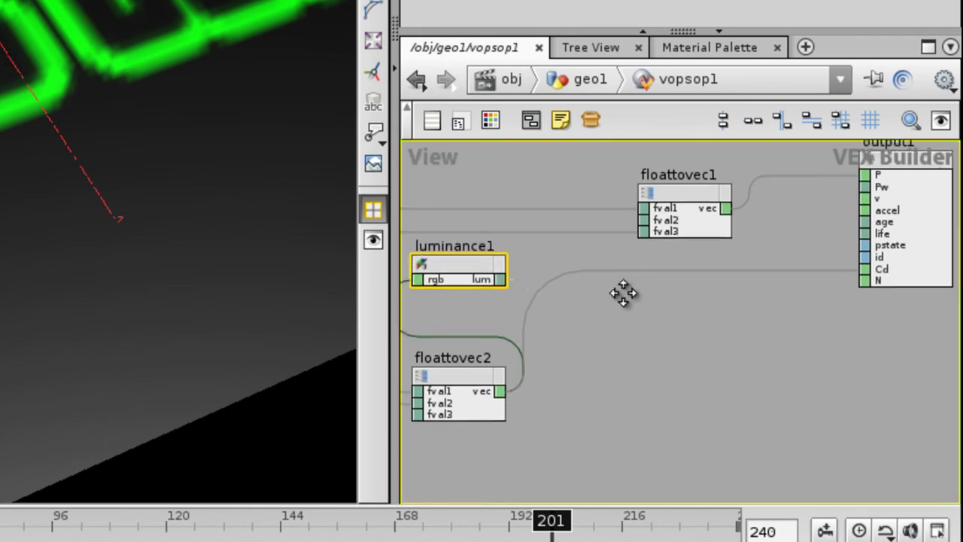
left_click(740, 272)
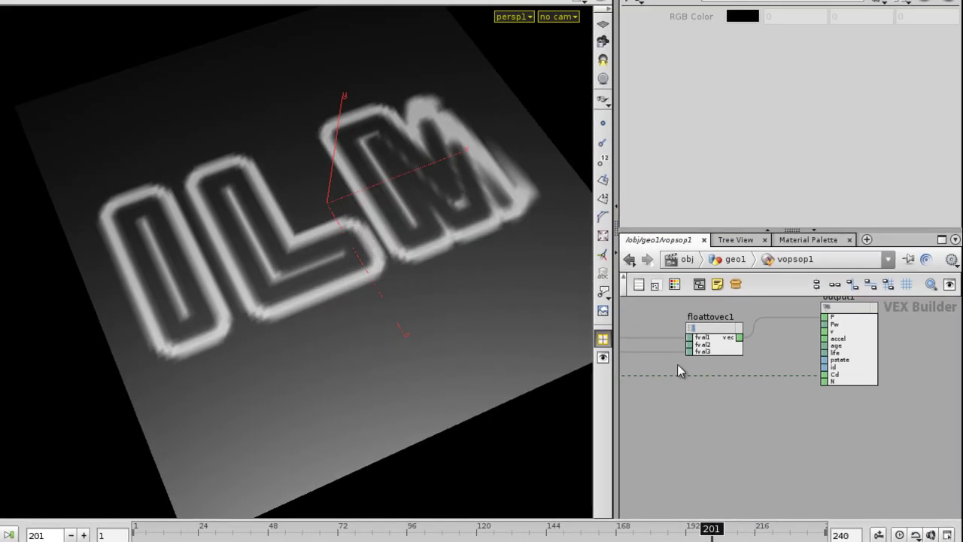
Step: Insert a Multiply Constant node between luminance1 and the Cd input of output1, with its Multiplier set to 4.4
middle_click_drag(678, 365, 791, 375)
key("Tab")
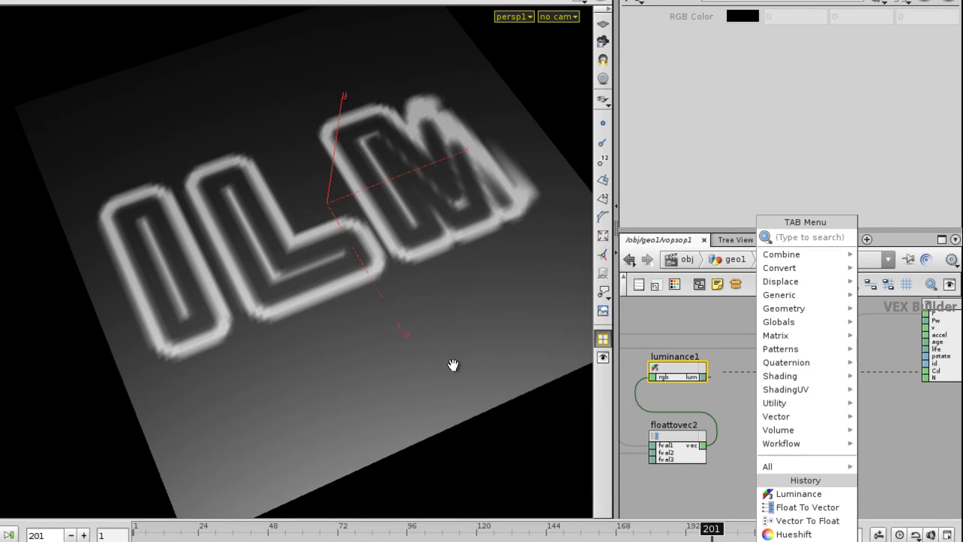
mouse_move(832, 444)
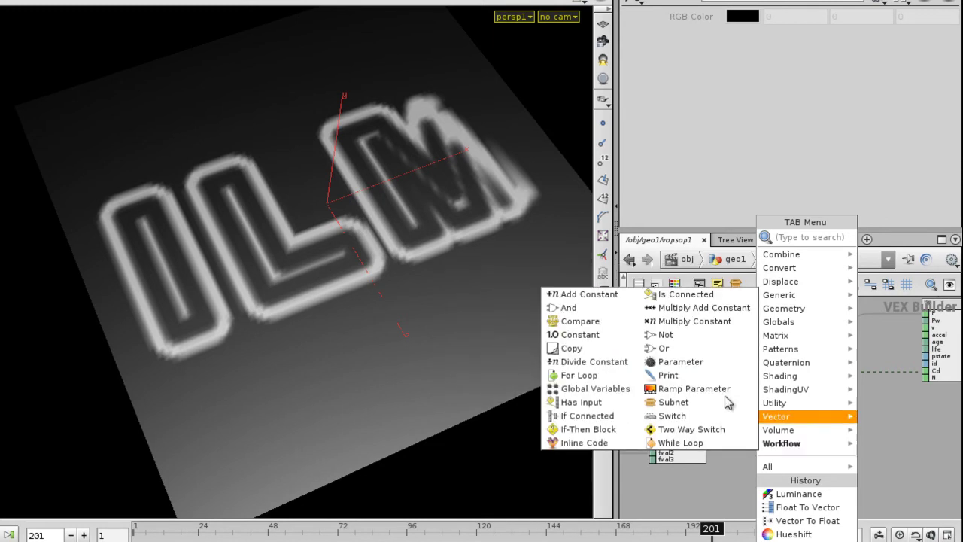
left_click(694, 321)
left_click(790, 368)
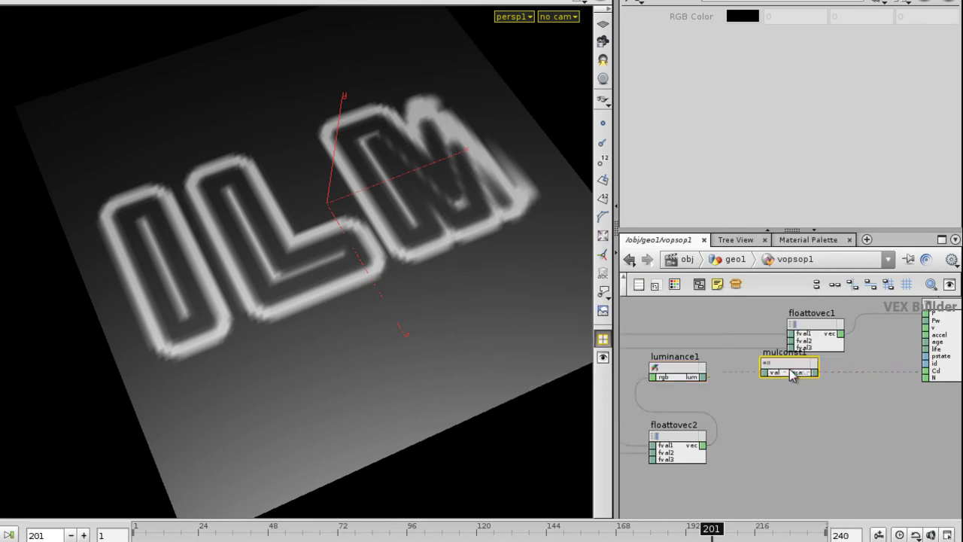
left_click_drag(789, 365, 787, 366)
middle_click_drag(733, 42, 267, 244)
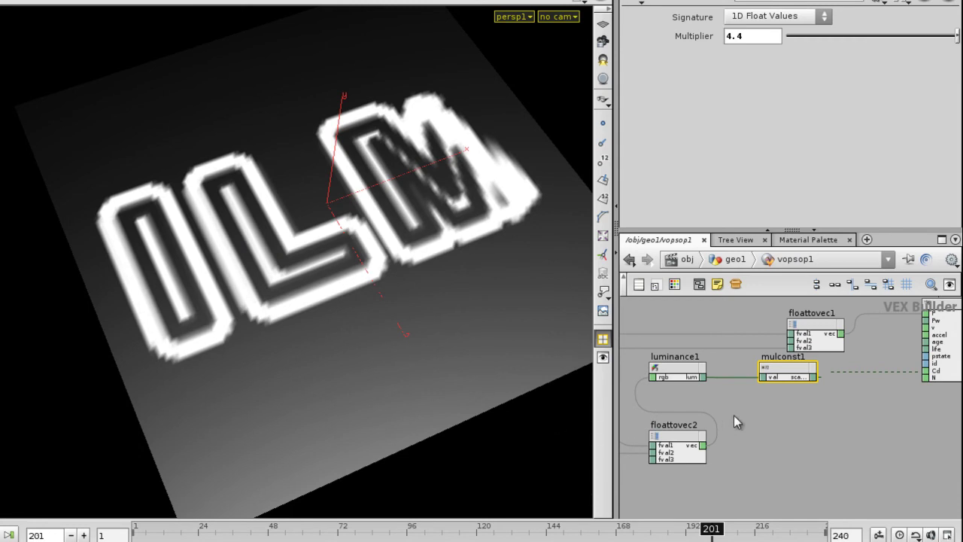
Step: Reconnect the vec output of floattovec2 to the Cd input of output1 in place of mulconst1
middle_click_drag(763, 407, 719, 426)
mouse_move(745, 395)
left_mouse_down()
mouse_move(738, 404)
mouse_move(732, 391)
left_mouse_up()
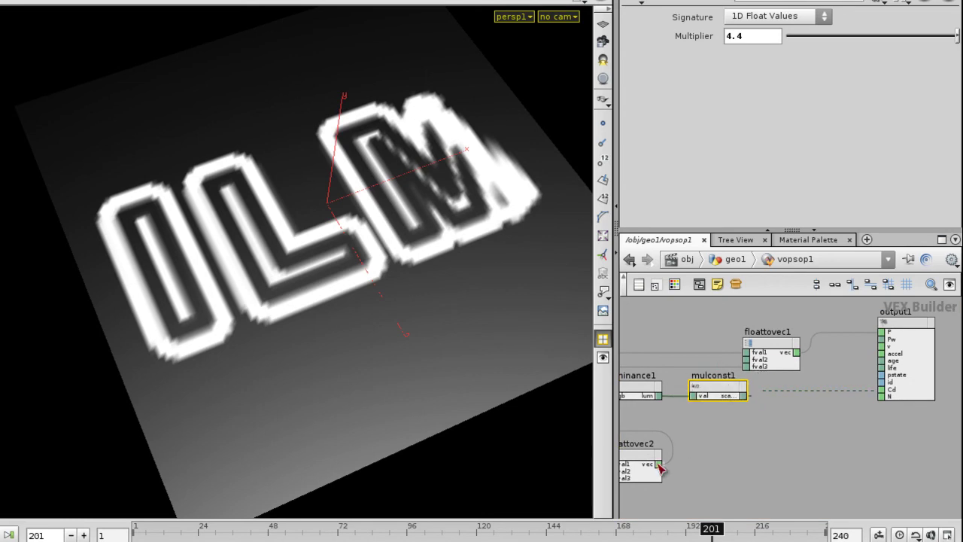
left_click(893, 390)
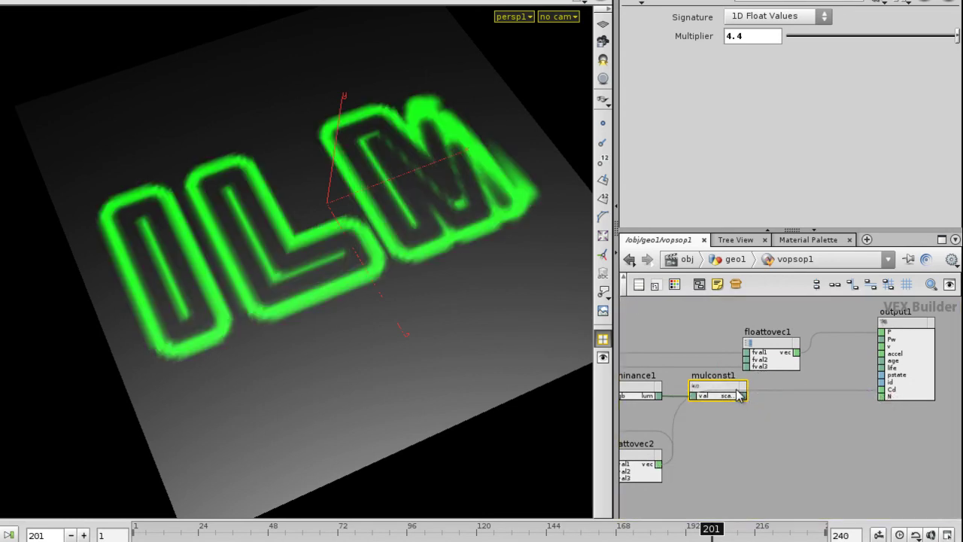
Step: Rearrange the network so that luminance1 and mulconst1 sit in a row after floattovec2, clear of floattovec1 and output1
middle_click_drag(707, 428, 783, 456)
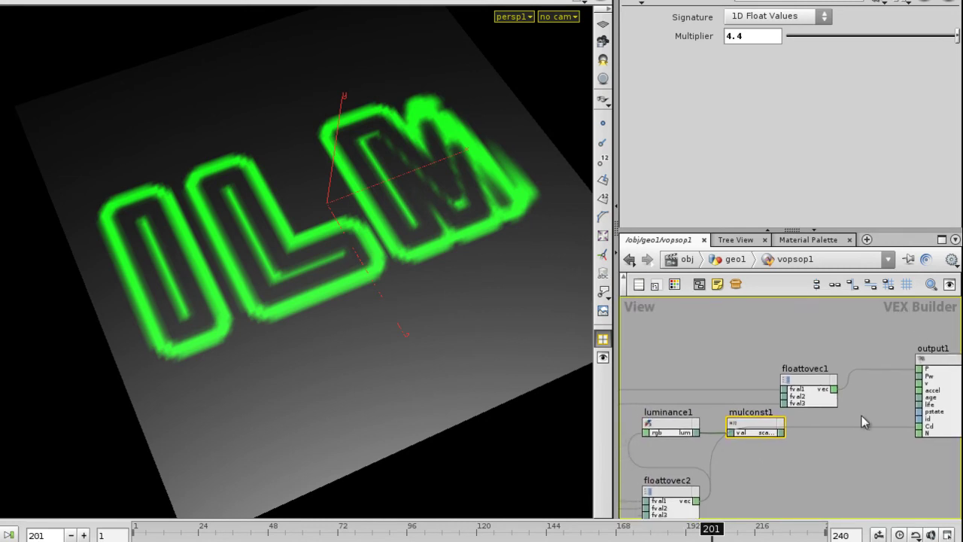
middle_click_drag(864, 340, 767, 372)
left_click_drag(701, 372, 923, 424)
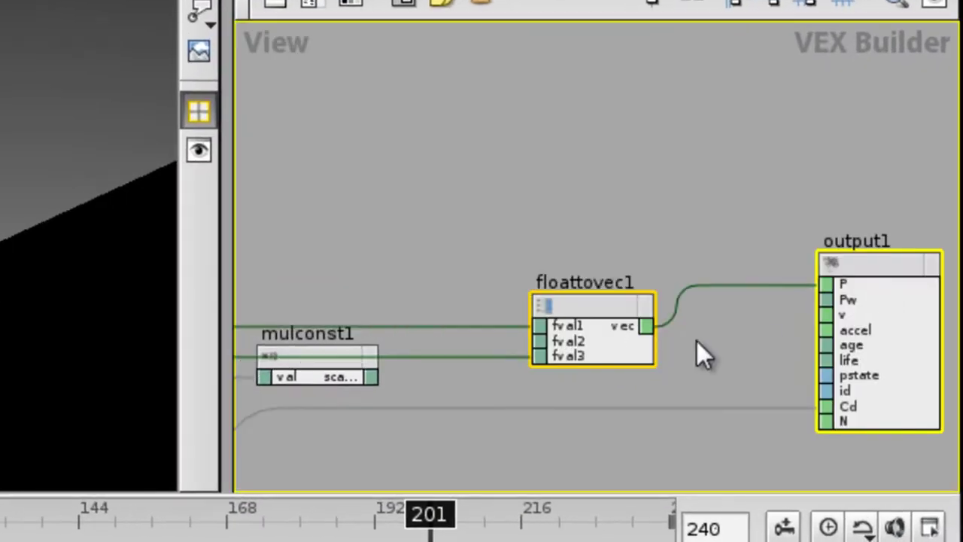
middle_click_drag(697, 341, 671, 206)
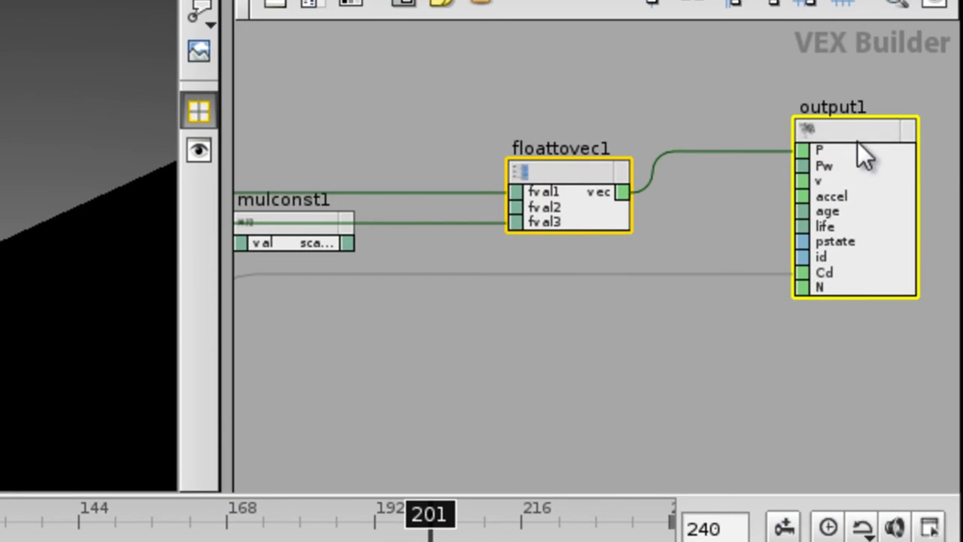
middle_click_drag(331, 268, 640, 255)
left_click_drag(426, 211, 596, 393)
left_click_drag(604, 233, 736, 335)
middle_click_drag(738, 324, 530, 259)
left_click_drag(554, 286, 603, 310)
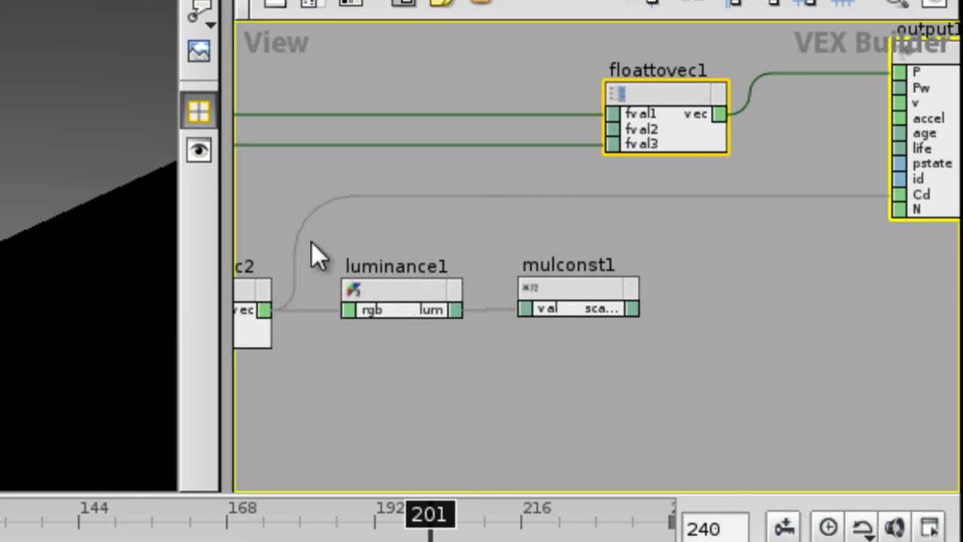
Step: Connect the scaled output of mulconst1 to the fval2 input of floattovec1
scroll(399, 295, "up", 2)
scroll(413, 206, "down", 5)
middle_click_drag(574, 185, 511, 181)
scroll(512, 182, "up", 3)
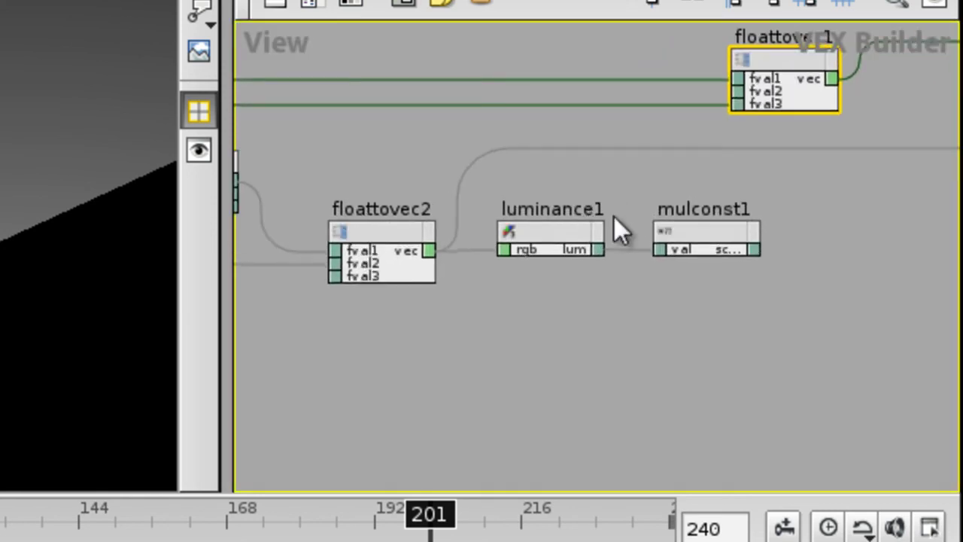
left_click(394, 258)
left_click(571, 246)
left_click(694, 225)
middle_click_drag(695, 227, 617, 226)
scroll(690, 290, "up", 2)
left_click_drag(656, 315, 768, 259)
middle_click_drag(652, 187, 620, 270)
middle_click_drag(759, 219, 406, 218)
left_click_drag(509, 172, 525, 176)
middle_click_drag(478, 314, 670, 253)
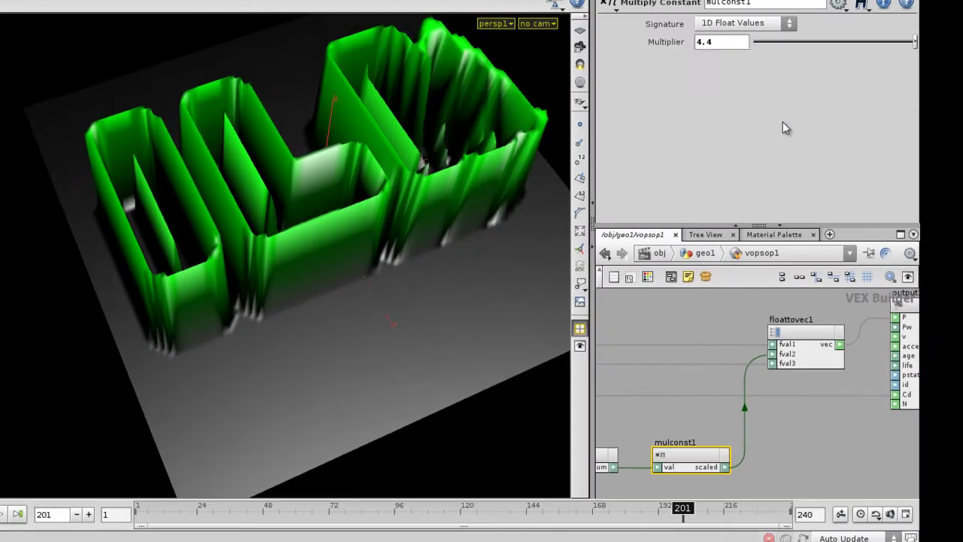
Step: Lower the Multiplier of mulconst1 to 0.184 while checking the displacement height on the grid
left_click_drag(779, 42, 774, 44)
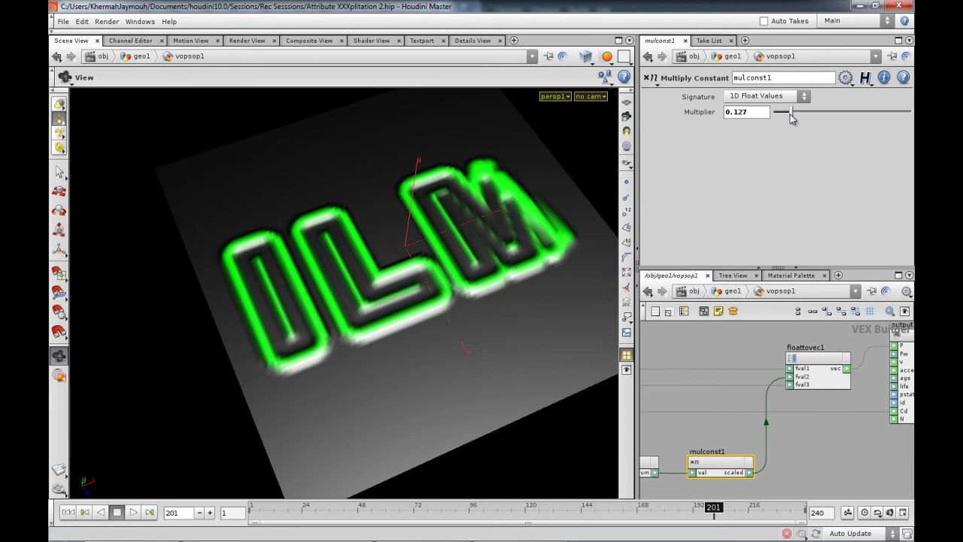
left_click_drag(791, 115, 780, 113)
left_click_drag(585, 244, 461, 286)
mouse_move(796, 114)
left_mouse_down()
mouse_move(806, 111)
mouse_move(794, 113)
left_mouse_up()
Step: Play and stop the animation to review the displaced ILM lettering, and rewind to the first frame
left_click_drag(376, 255, 454, 336)
left_click(133, 512)
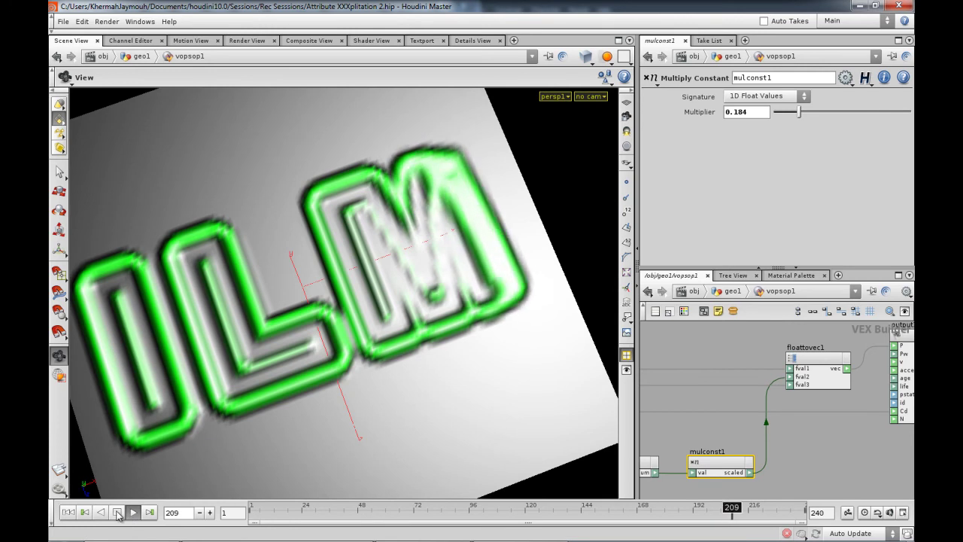
left_click(118, 513)
left_click_drag(333, 393, 374, 359)
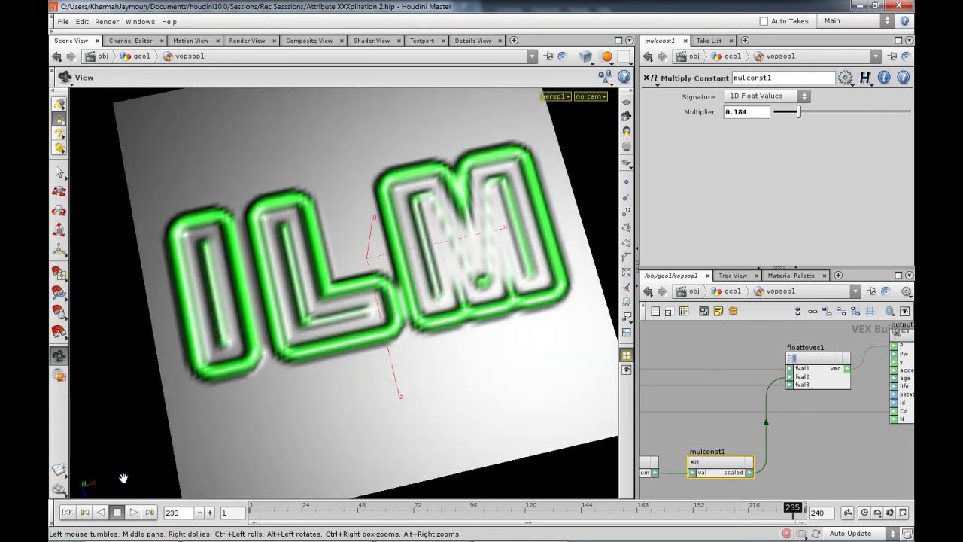
left_click(68, 512)
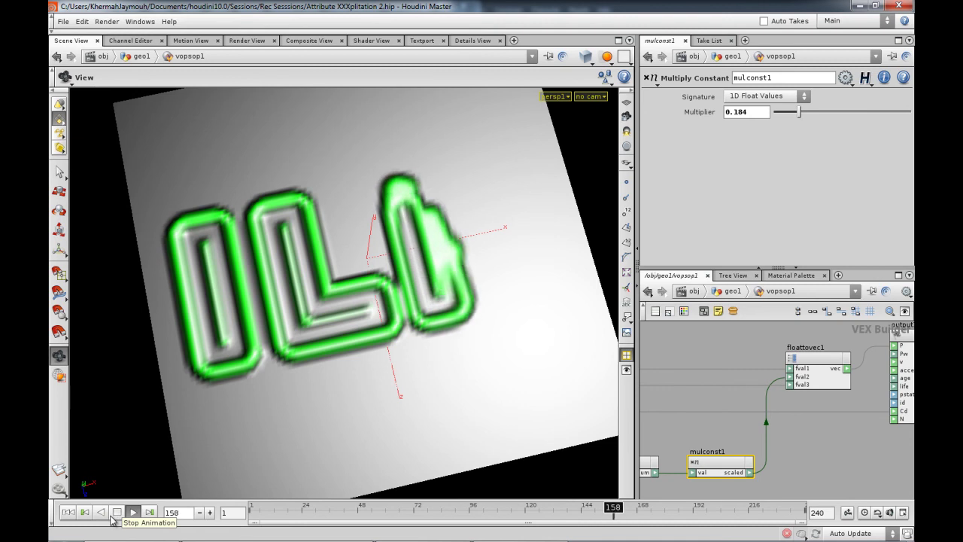
Step: Stop the playback, return to the geo1 network and add an Attribute node below vopsop1
left_click(116, 512)
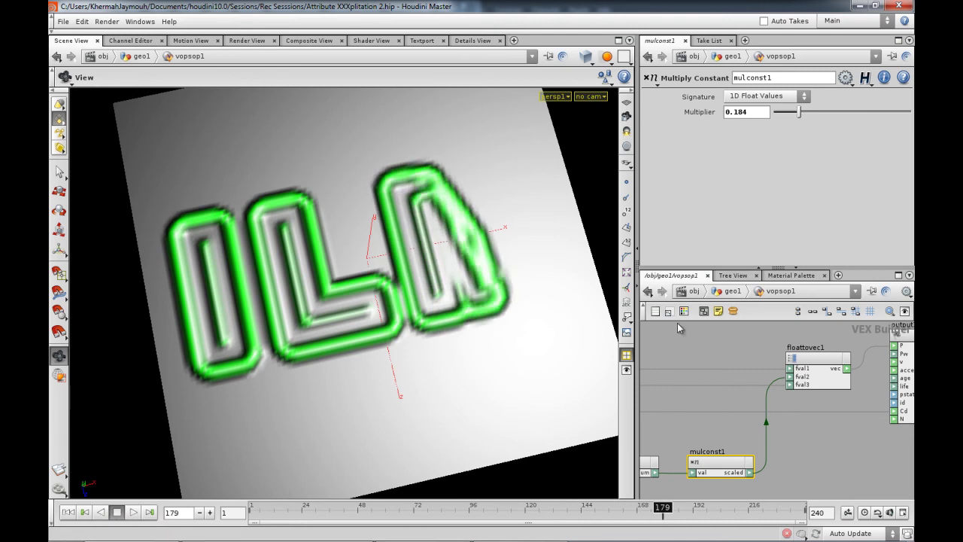
left_click(732, 291)
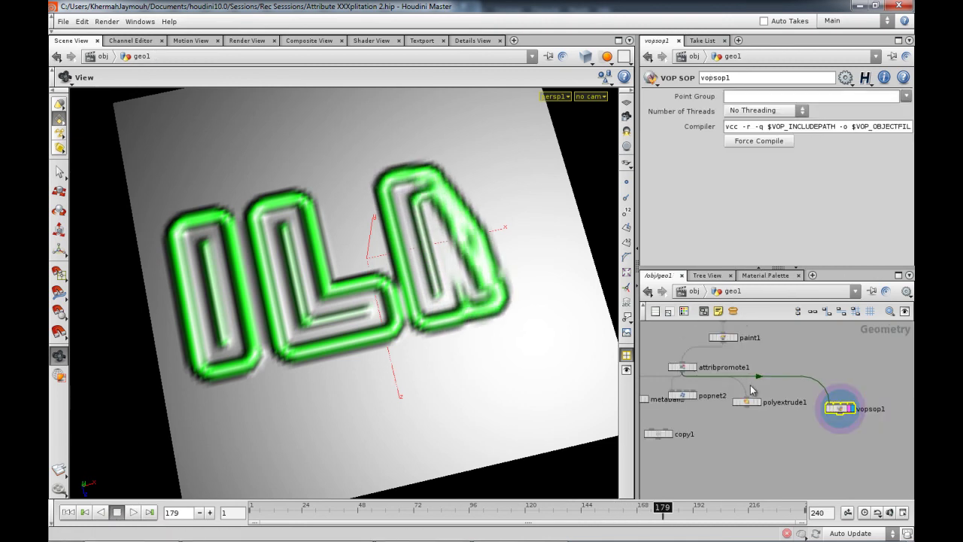
scroll(734, 368, "up", 3)
key("Tab")
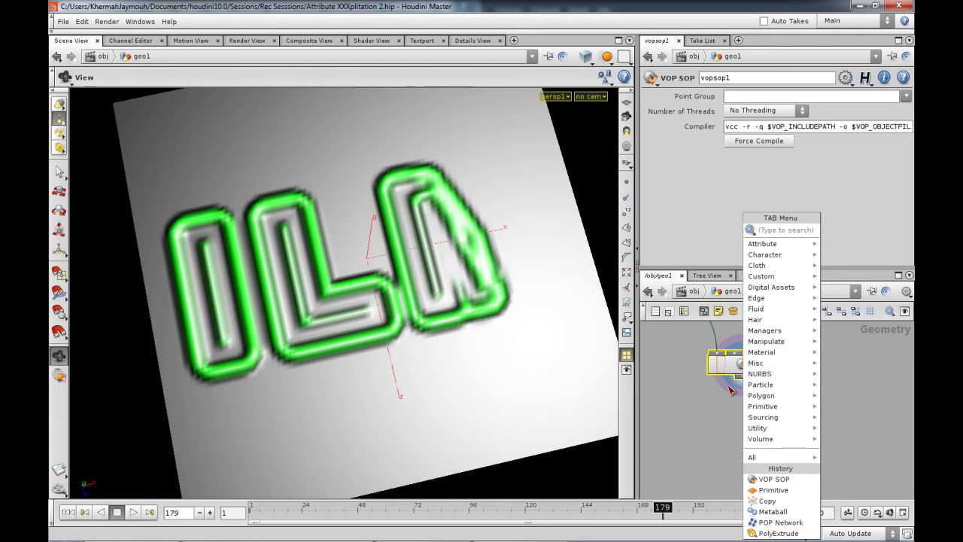
type("Add")
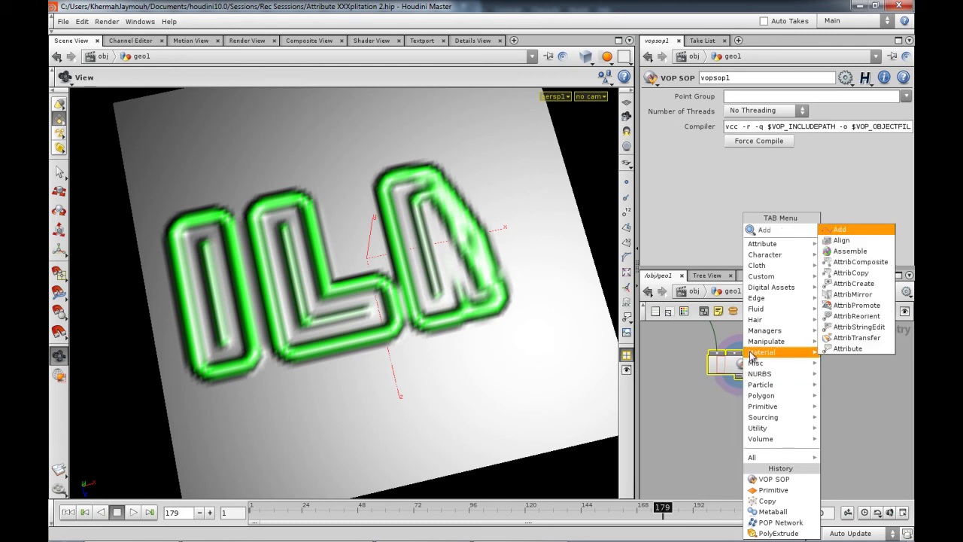
left_click(849, 349)
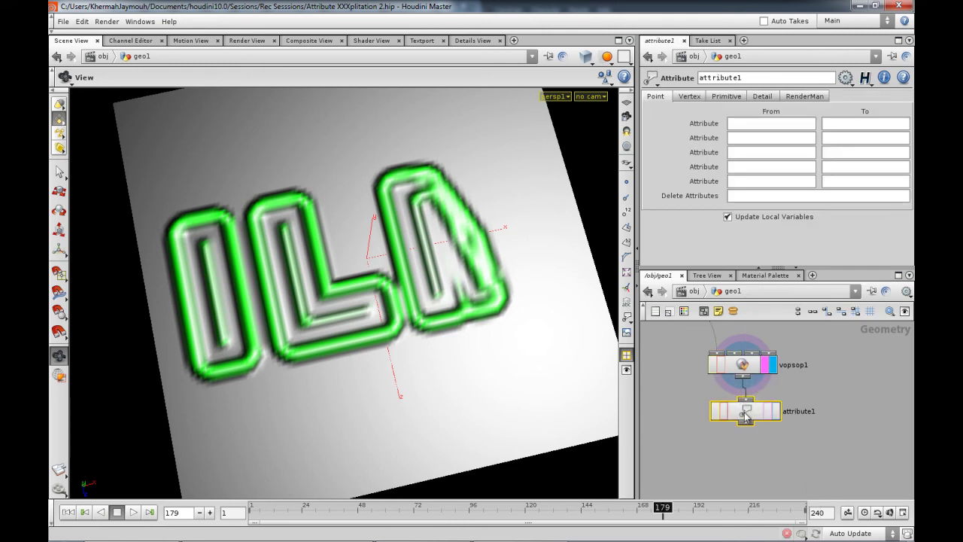
left_click(742, 425)
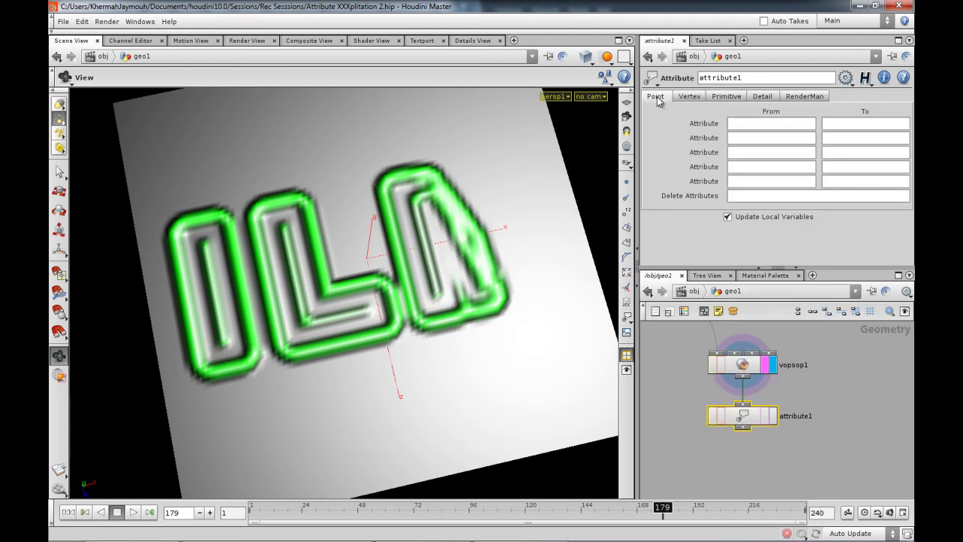
Step: Inspect the attributes carried by vopsop1 and make attribute1 the displayed and rendered node
left_click(800, 102)
left_click(762, 102)
middle_click(746, 371)
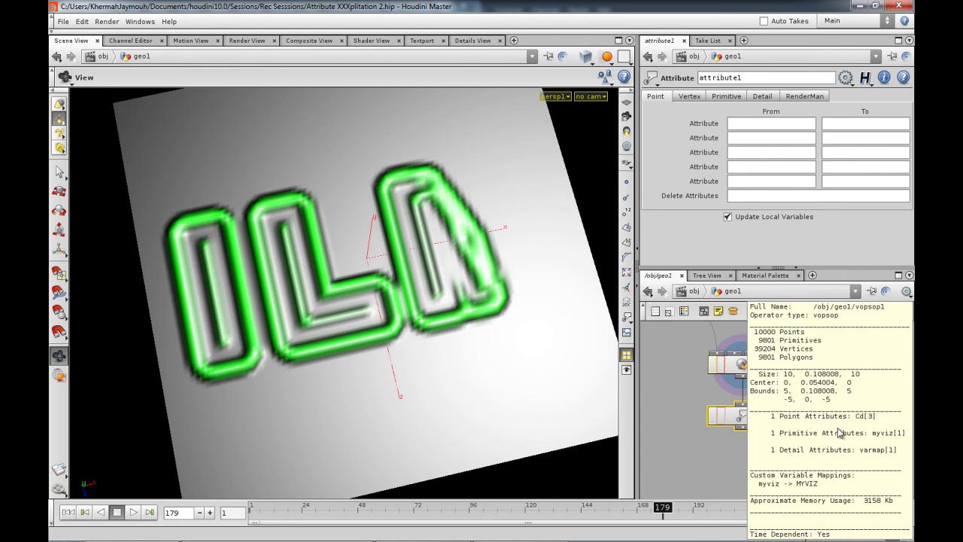
left_click(764, 419)
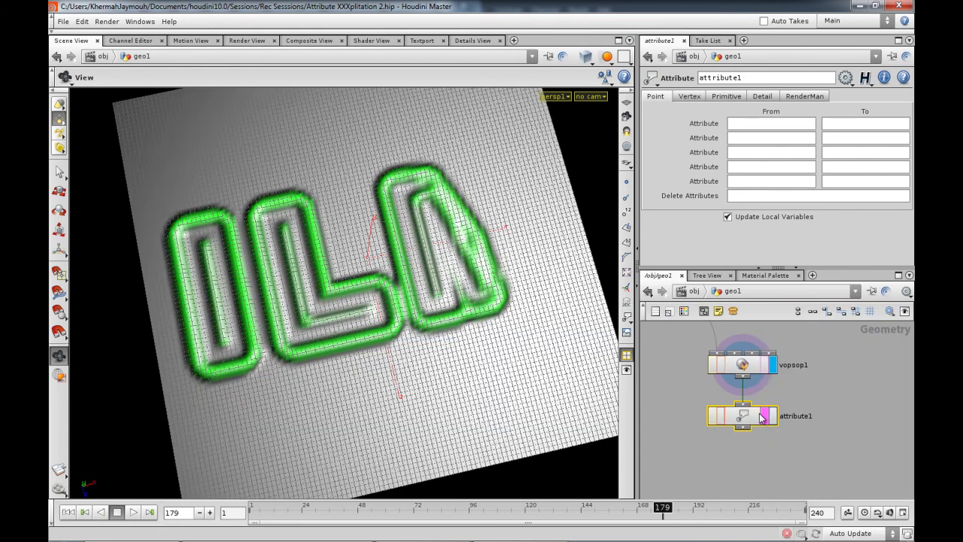
left_click(773, 418)
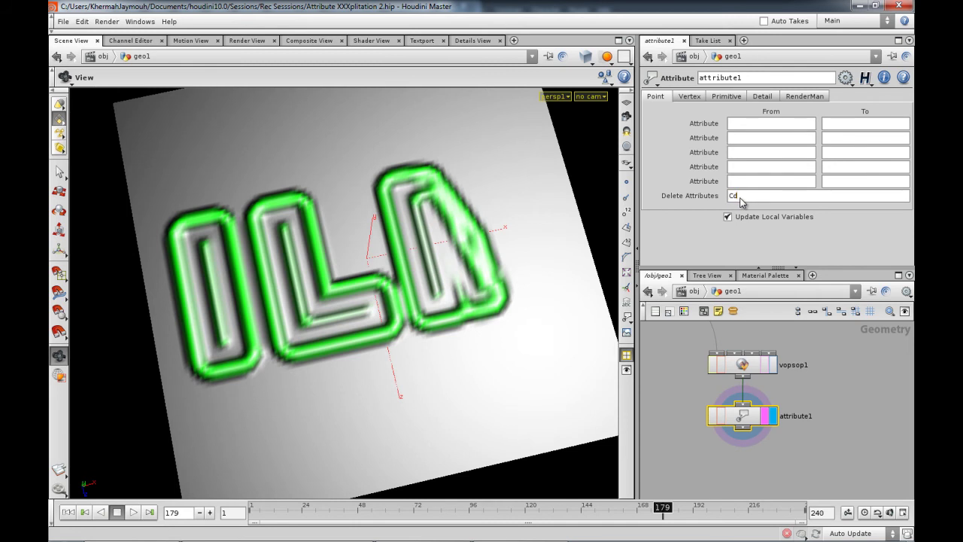
Step: Delete the point attribute Cd in attribute1 and view the uncoloured displaced grid
left_click(742, 198)
type("Cd")
key("Return")
left_click_drag(582, 215, 485, 301)
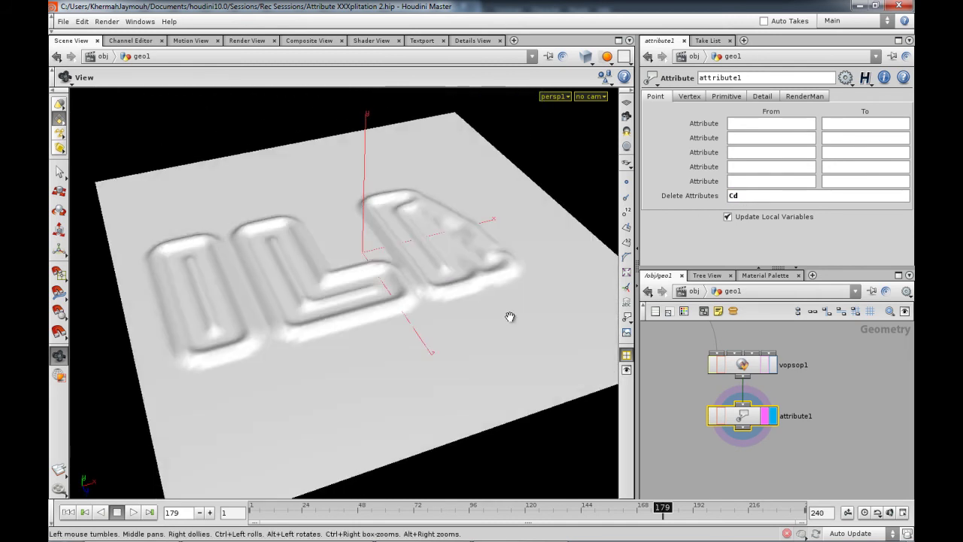
left_click_drag(463, 338, 512, 278)
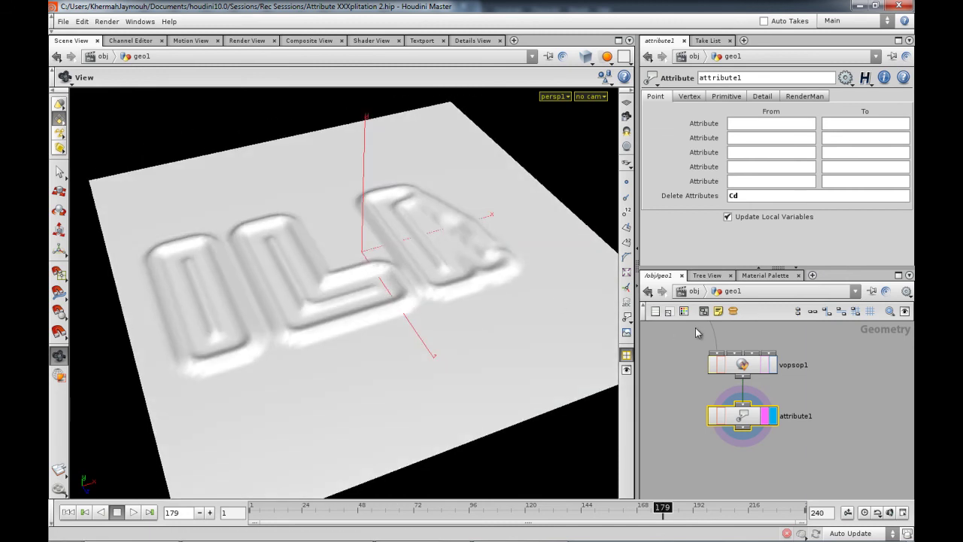
Step: Examine the settings of attribcreate2 and attribtransfer1 further up the geo1 network
scroll(727, 369, "down", 5)
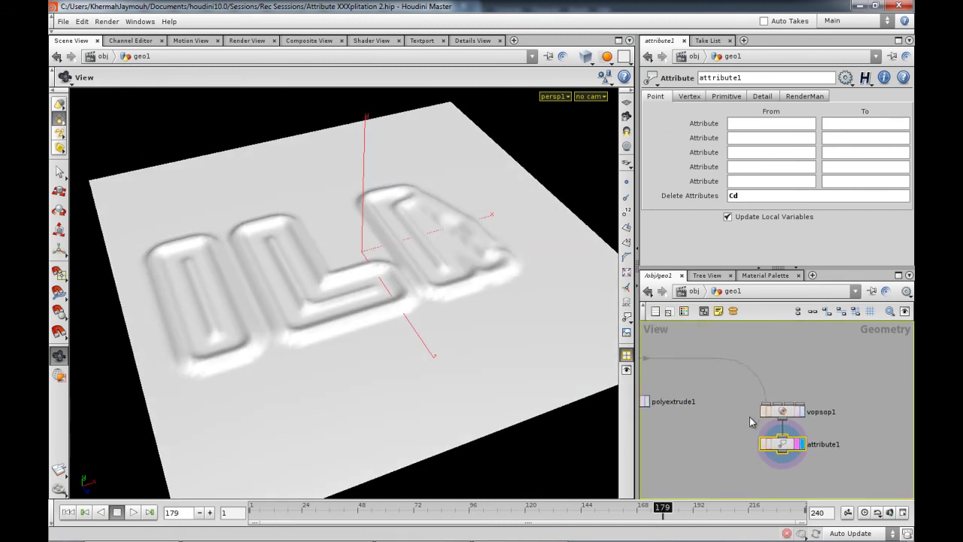
middle_click_drag(700, 383, 762, 399)
scroll(740, 371, "up", 1)
middle_click_drag(741, 363, 721, 414)
scroll(720, 412, "up", 4)
scroll(720, 414, "up", 1)
left_click(702, 379)
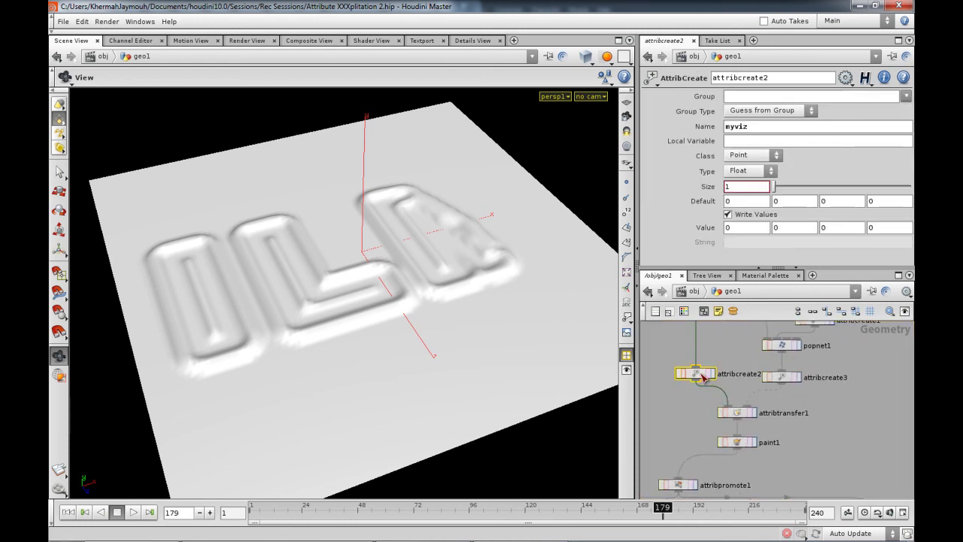
left_click(740, 413)
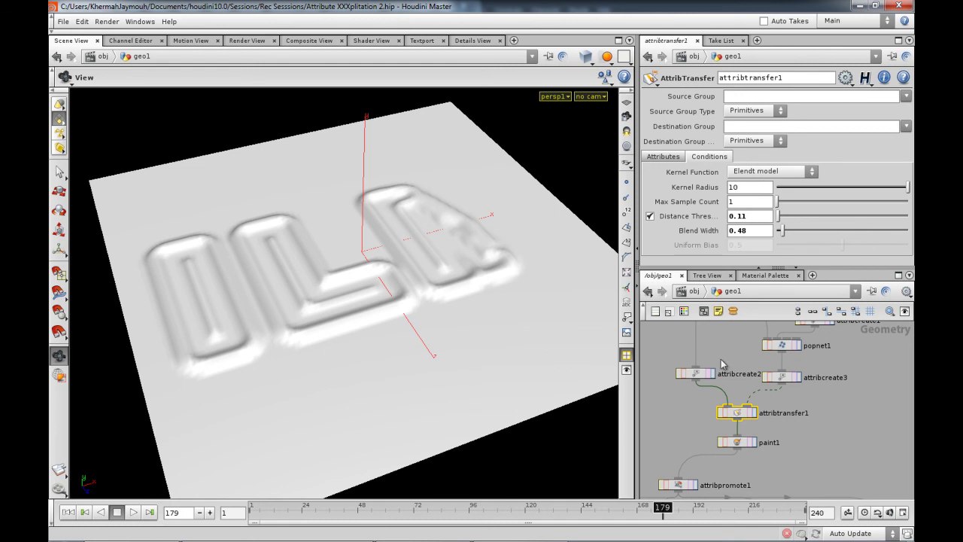
Step: Display paint1 in the viewport and set its Visualize Mode to White to Red
scroll(783, 377, "down", 2)
left_click(745, 407)
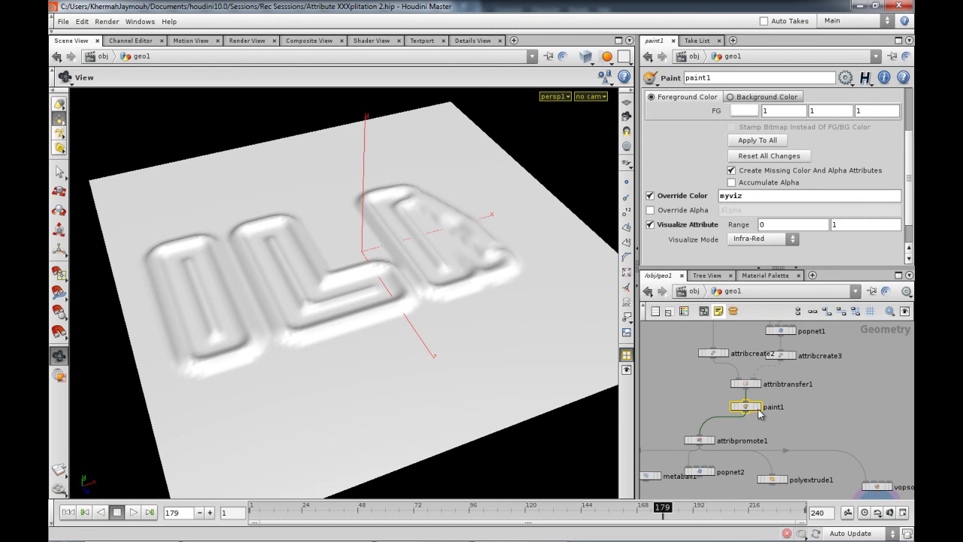
left_click(760, 406)
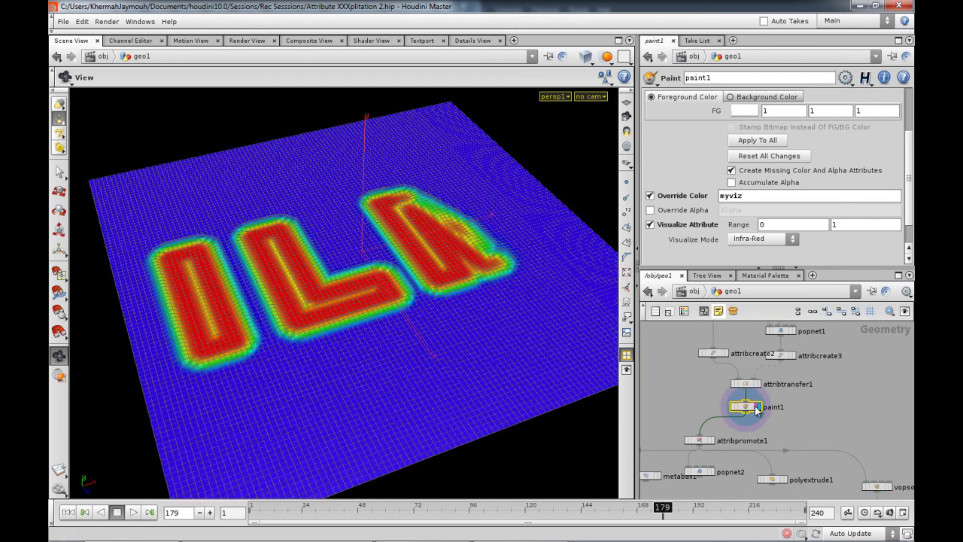
left_click(760, 239)
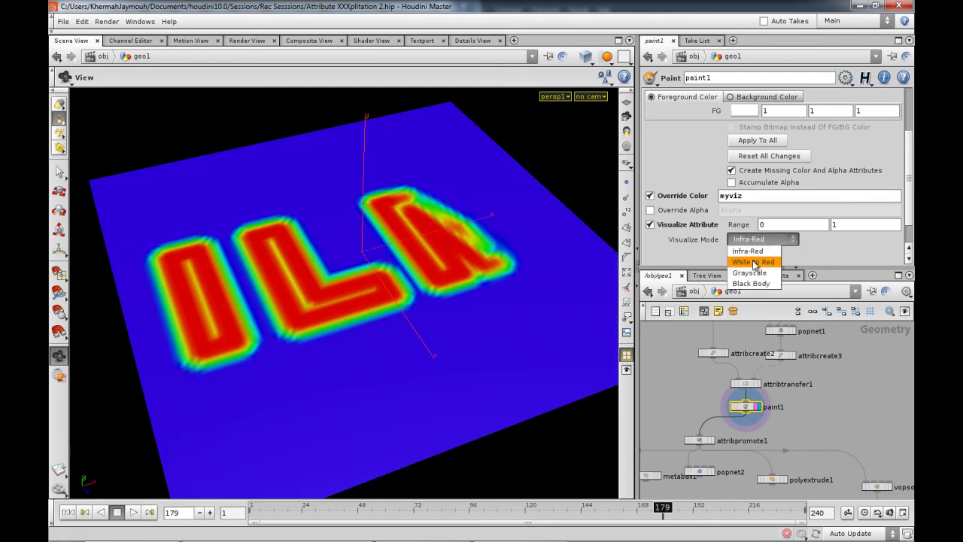
left_click(782, 256)
mouse_move(408, 269)
left_mouse_down()
mouse_move(400, 303)
mouse_move(393, 278)
left_mouse_up()
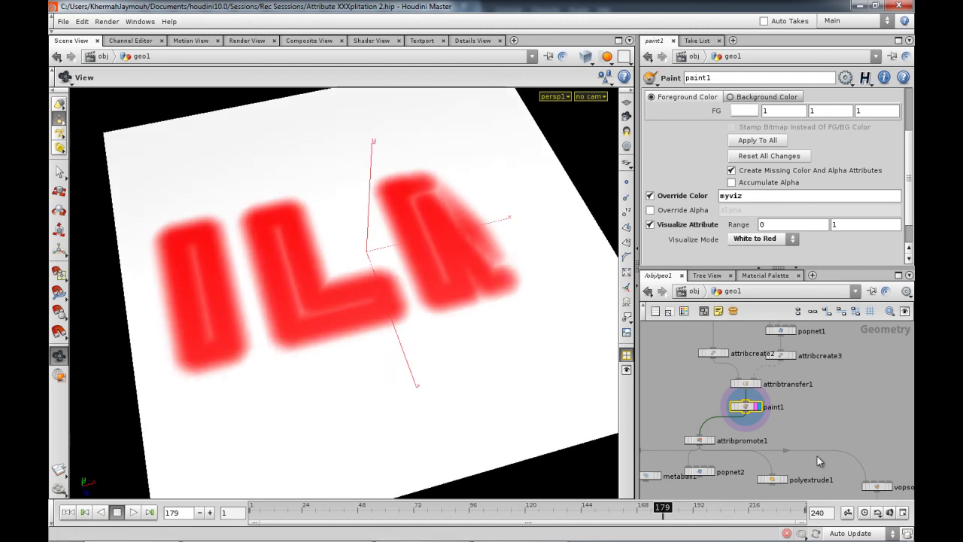
Step: Try the Grayscale and Black Body visualize modes on paint1
middle_click_drag(816, 456, 754, 408)
left_click(760, 239)
left_click(753, 276)
left_click_drag(451, 297, 484, 271)
left_click(760, 239)
left_click(751, 283)
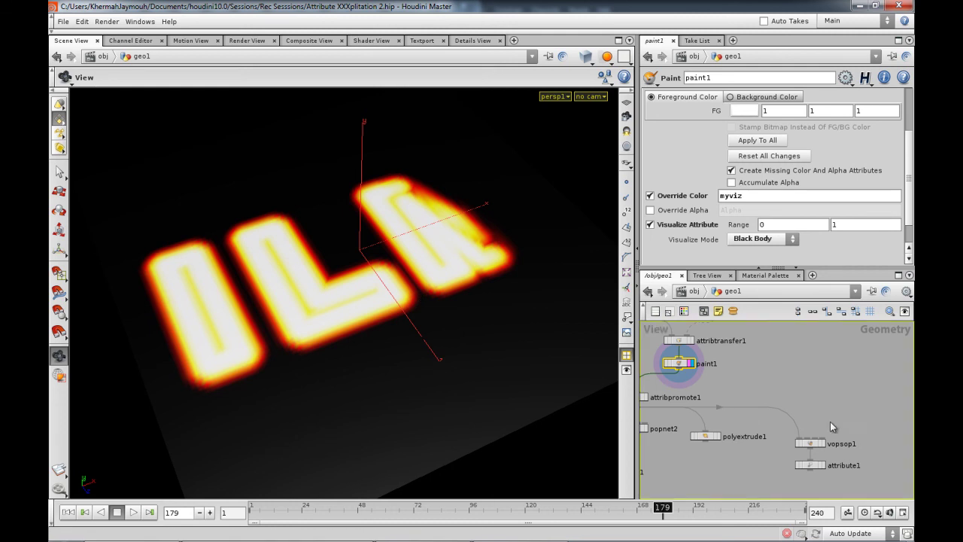
Step: Display attribute1 again to show the displaced grid without point colour
middle_click_drag(820, 418, 788, 384)
left_click(791, 431)
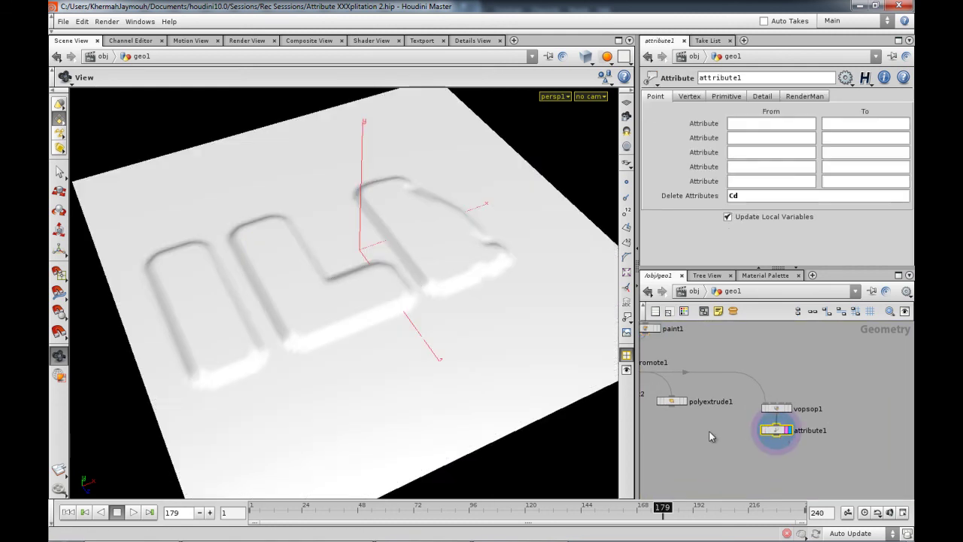
left_click_drag(279, 284, 278, 320)
Step: Check the Misc settings in the viewport's display options, close them and view the grid from another angle
key("d")
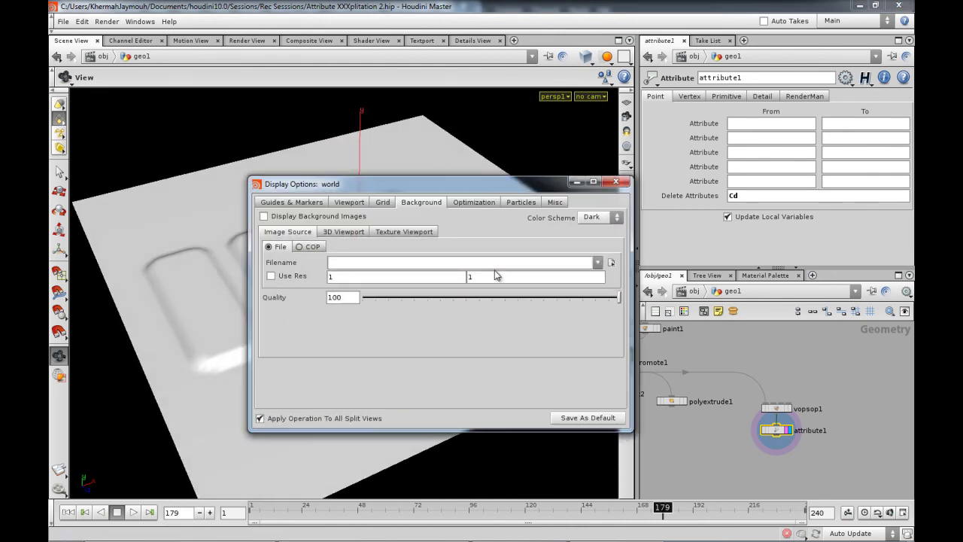
left_click(556, 203)
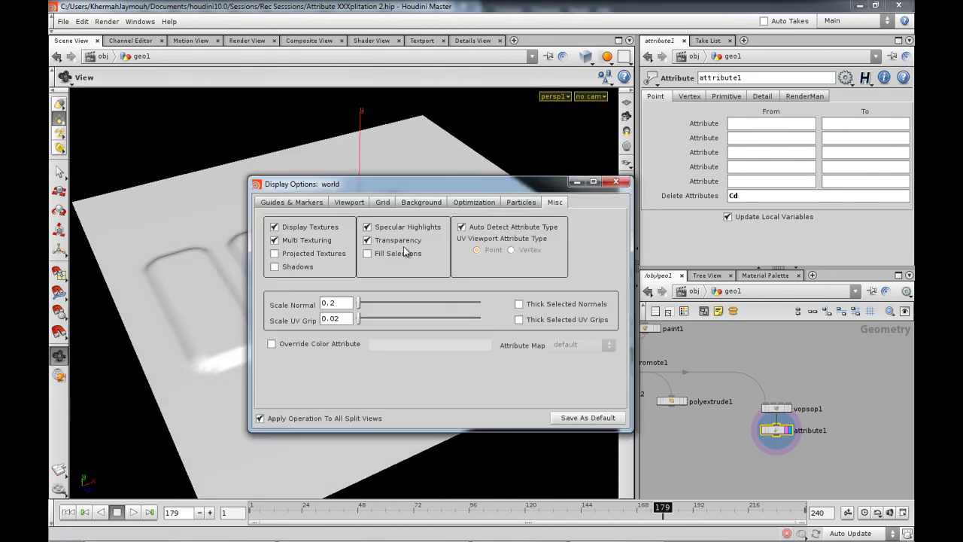
left_click(615, 185)
left_click_drag(430, 286, 364, 303)
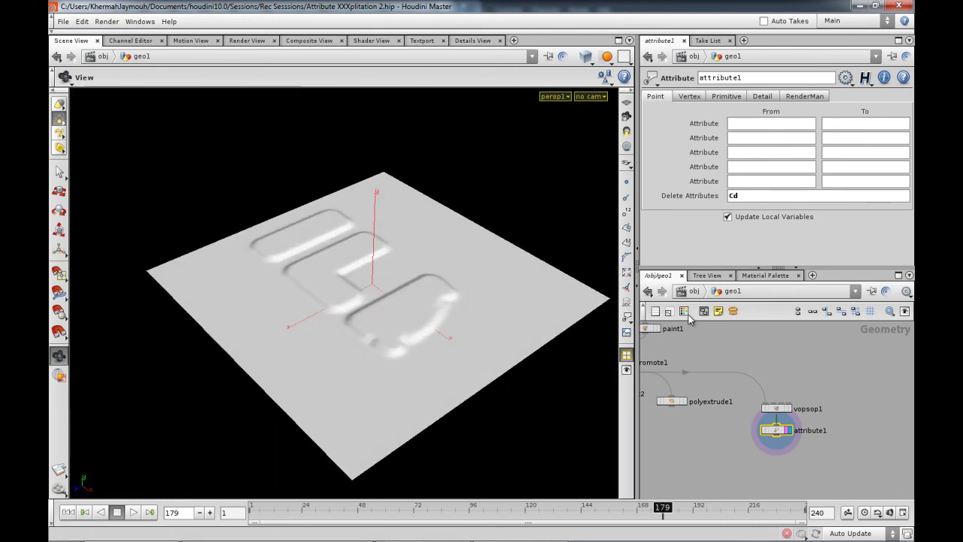
Step: Reconnect the output of attribtransfer1 to the input of paint1 and select paint1
middle_click_drag(659, 360, 738, 397)
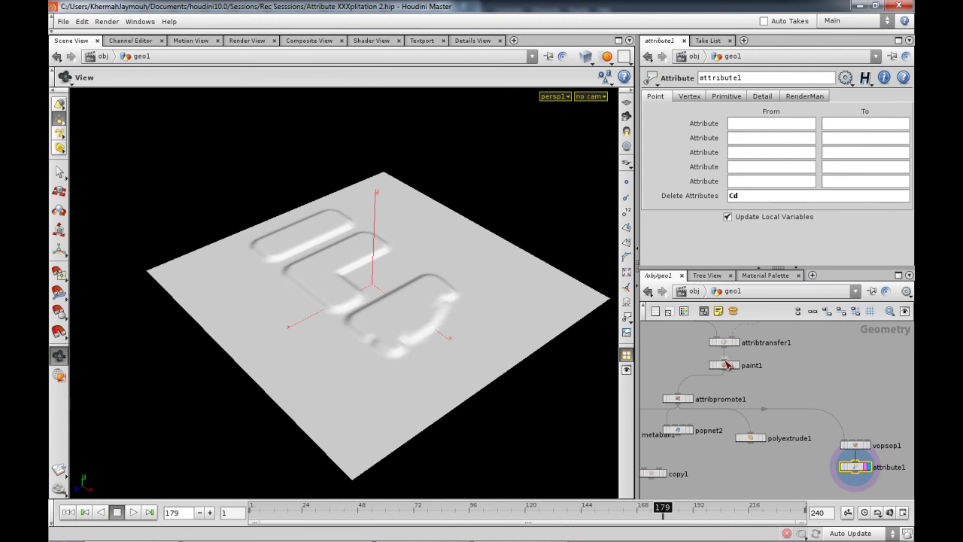
left_click_drag(766, 354, 778, 357)
scroll(745, 357, "up", 2)
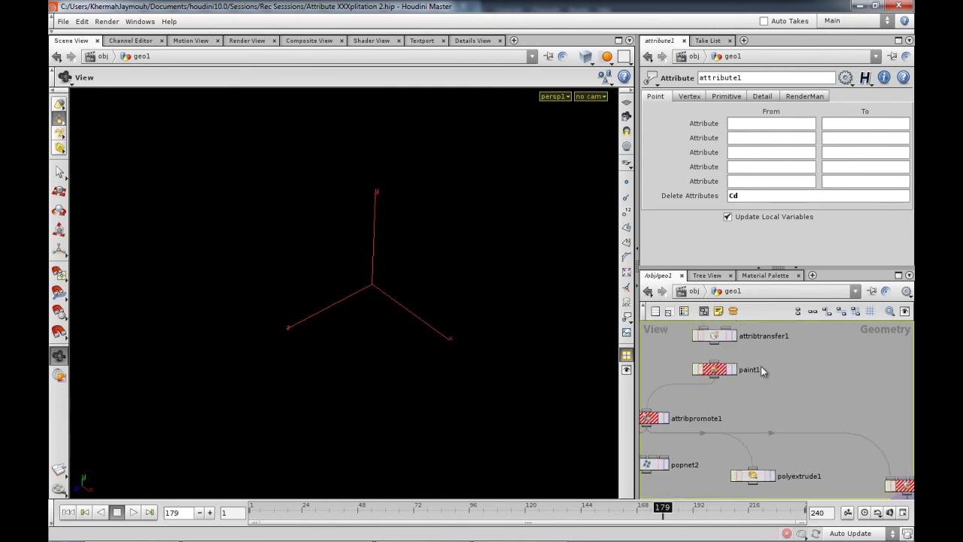
left_click_drag(717, 348, 715, 364)
left_click(715, 369)
Step: Compare the Infra-Red, White to Red, Grayscale and Black Body visualize modes of paint1 on the displaced grid
left_click(749, 240)
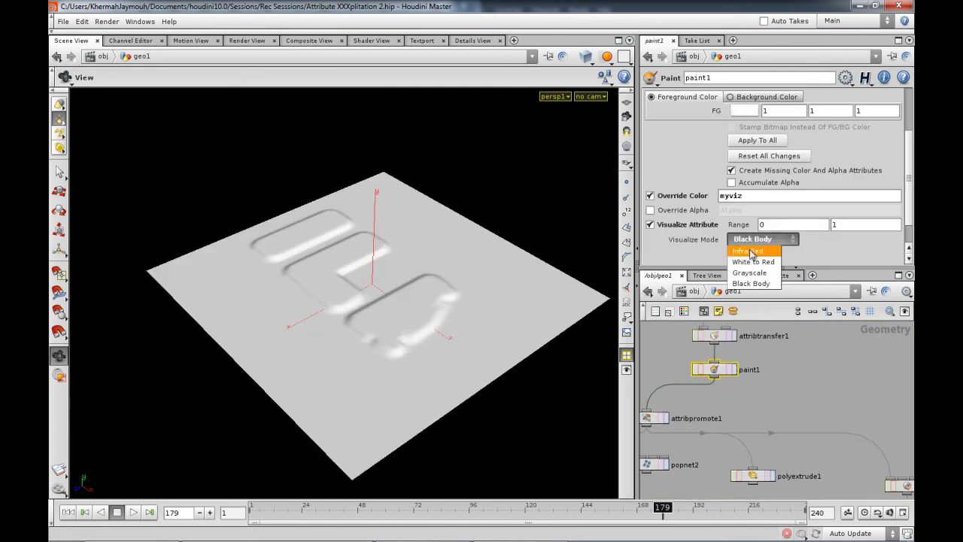
left_click(752, 252)
left_click_drag(334, 343, 456, 329)
left_click(752, 239)
left_click(753, 261)
left_click_drag(373, 309, 458, 295)
left_click(753, 239)
left_click(756, 273)
left_click(753, 239)
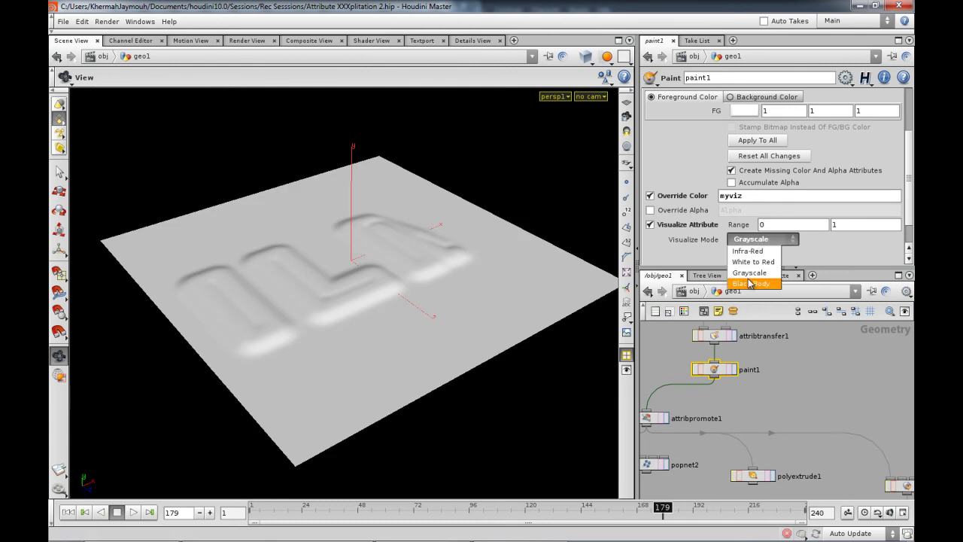
left_click(750, 283)
left_click_drag(535, 273, 523, 299)
Step: Set the Visualize Mode of paint1 to Infra-Red and check the displaced lettering
left_click(760, 239)
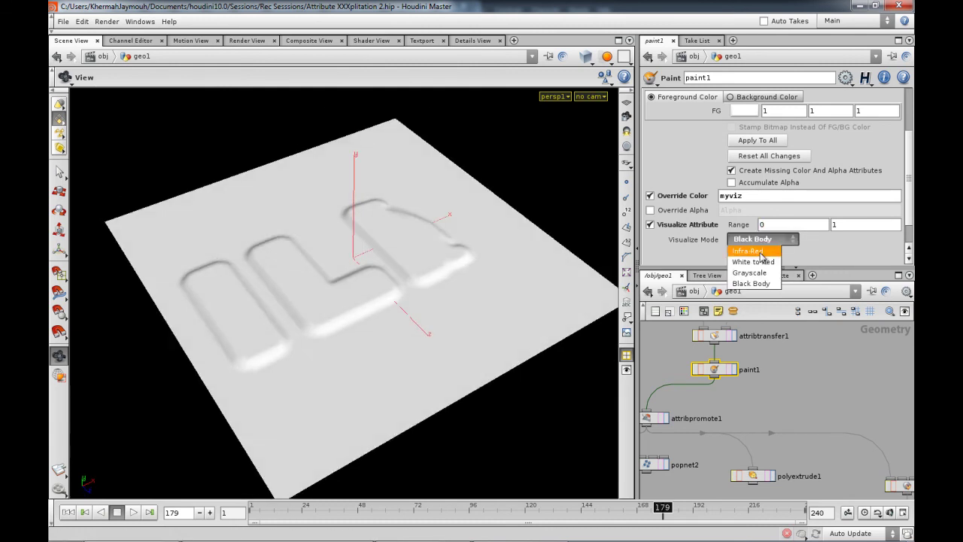
left_click(756, 251)
mouse_move(419, 297)
left_mouse_down()
mouse_move(415, 344)
mouse_move(398, 300)
mouse_move(397, 312)
left_mouse_up()
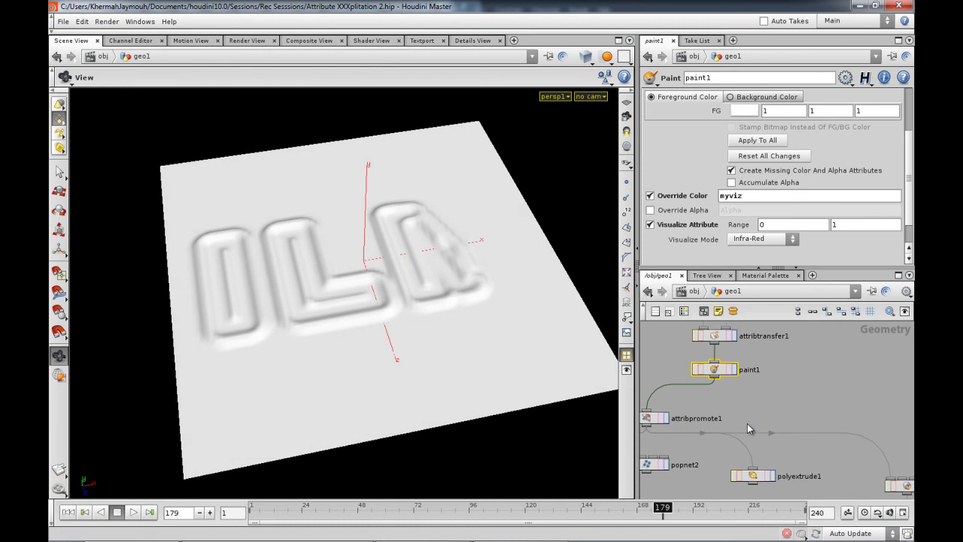
Step: Play the animation from the first frame and examine the uncoloured ILM displacement from several angles
scroll(783, 409, "down", 3)
middle_click_drag(799, 429, 725, 397)
middle_click_drag(766, 440, 733, 427)
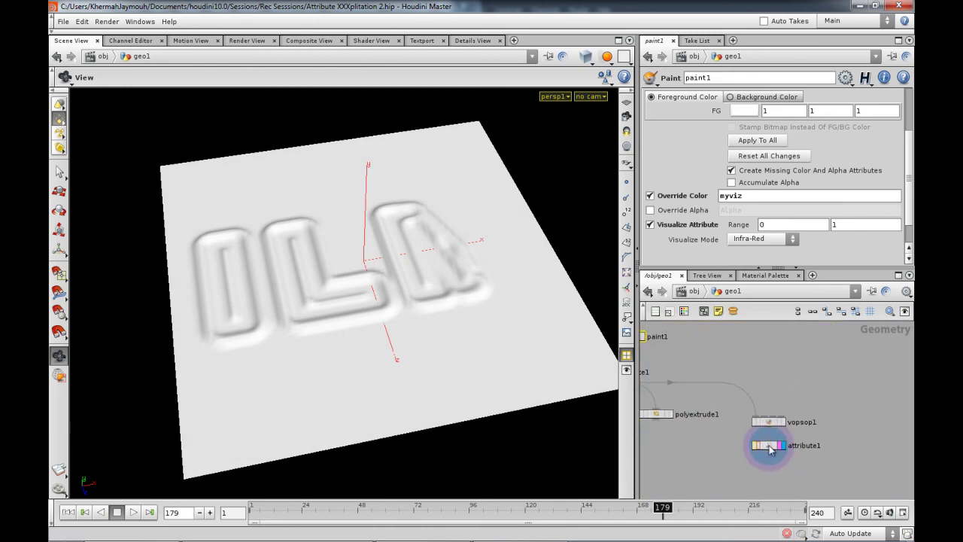
left_click_drag(391, 348, 426, 343)
left_click(133, 512)
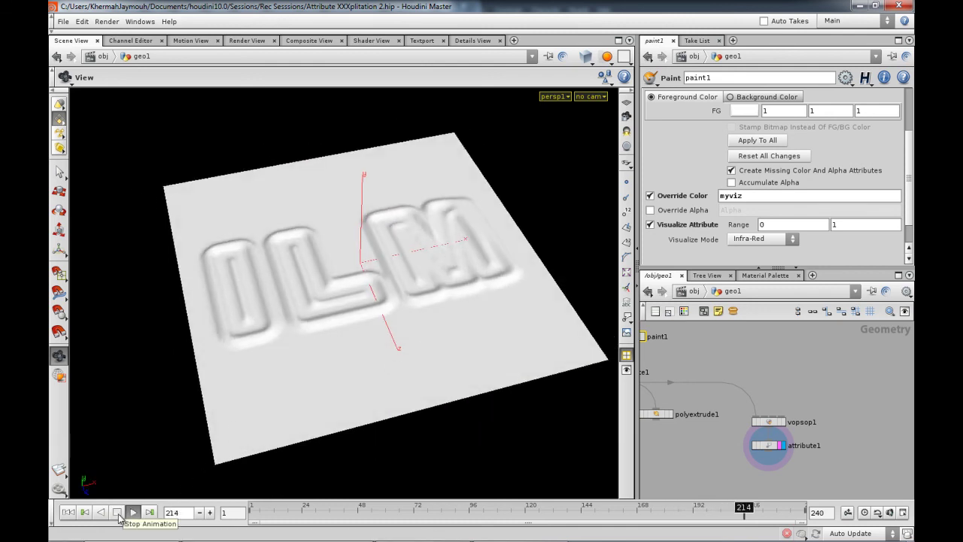
left_click(68, 512)
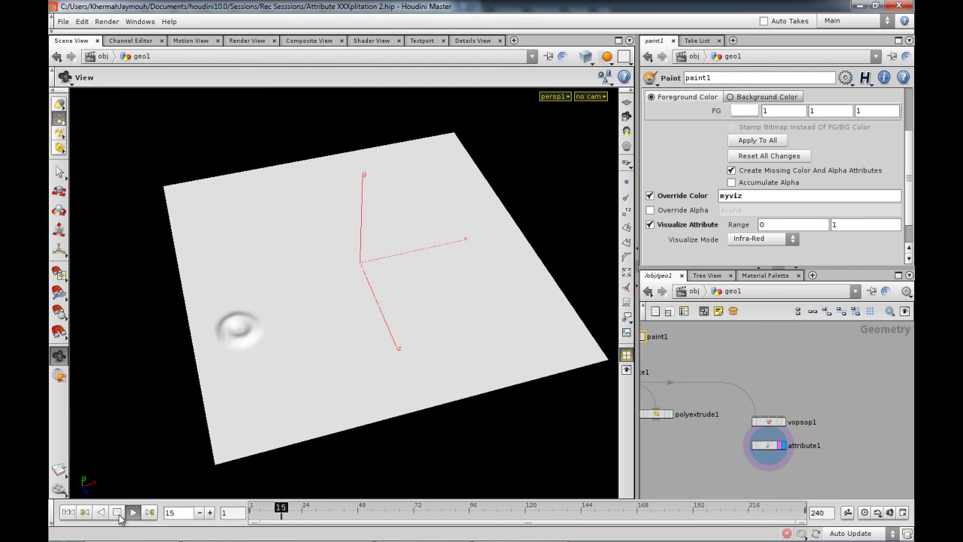
left_click_drag(288, 306, 310, 359)
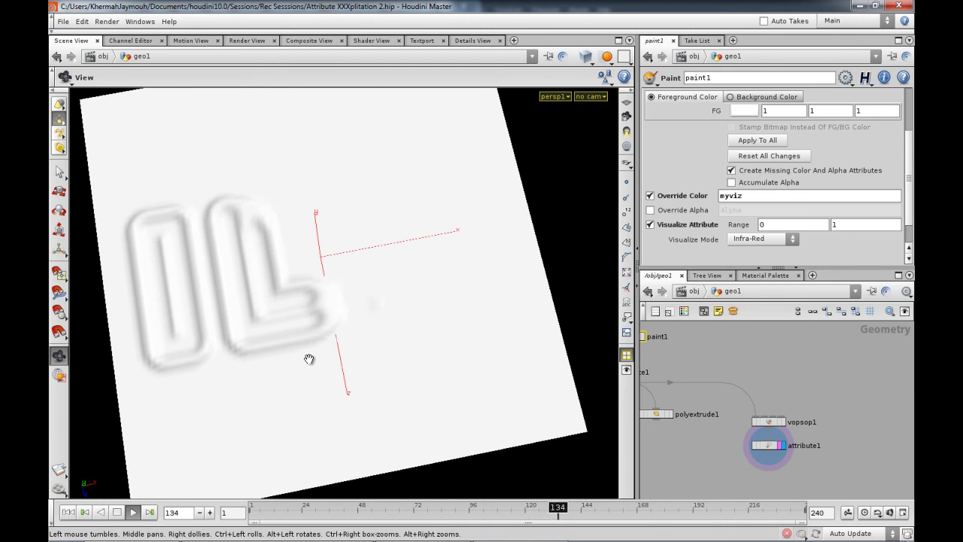
left_click(118, 512)
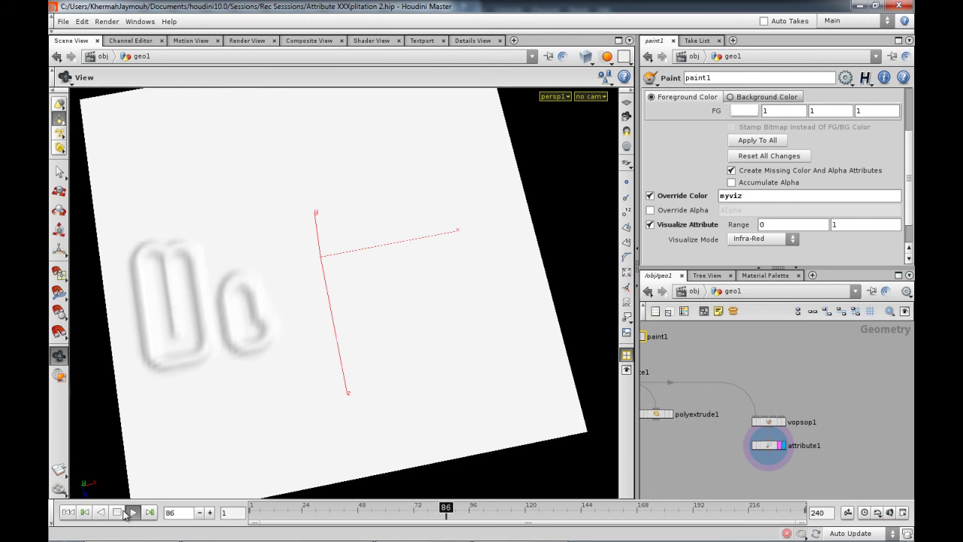
left_click_drag(246, 335, 280, 305)
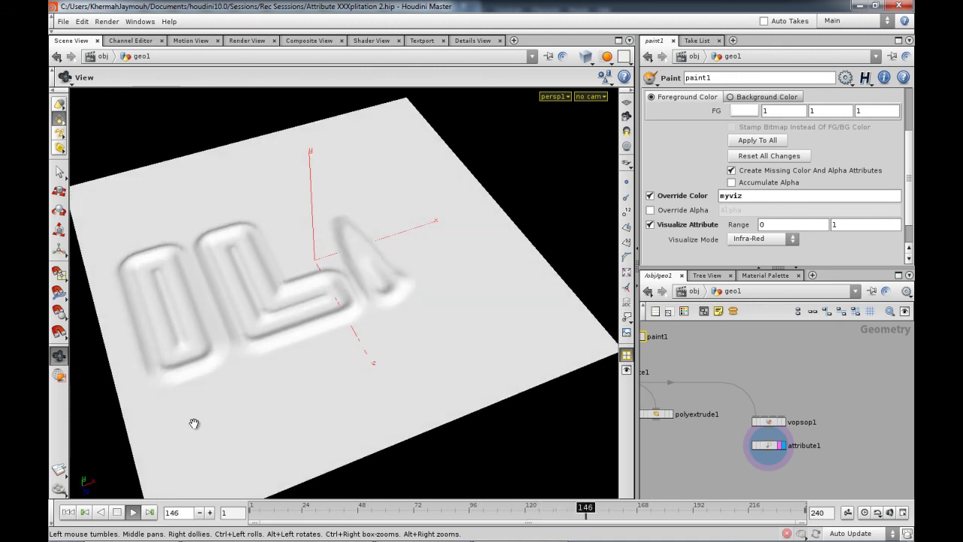
Step: Stop the animation playback and set both the rows and columns of grid1 to 250
left_click(117, 513)
scroll(681, 408, "down", 3)
middle_click_drag(703, 391, 793, 437)
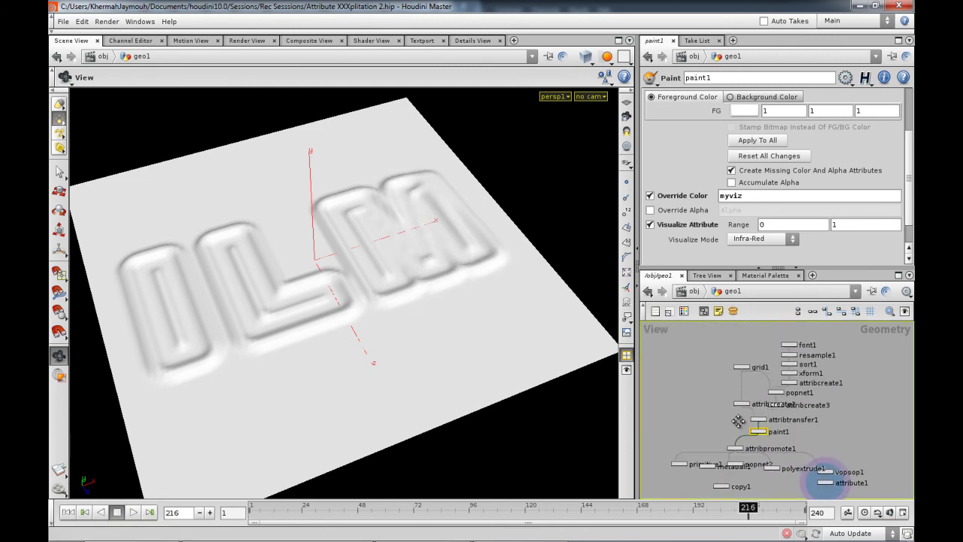
scroll(769, 367, "up", 3)
middle_click_drag(770, 365, 792, 424)
left_click(730, 393)
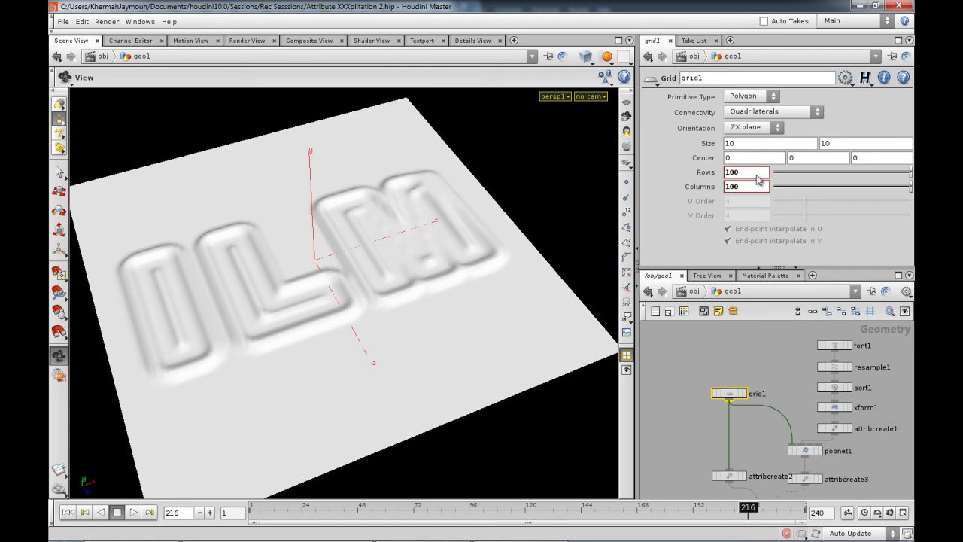
type("250")
key("Return")
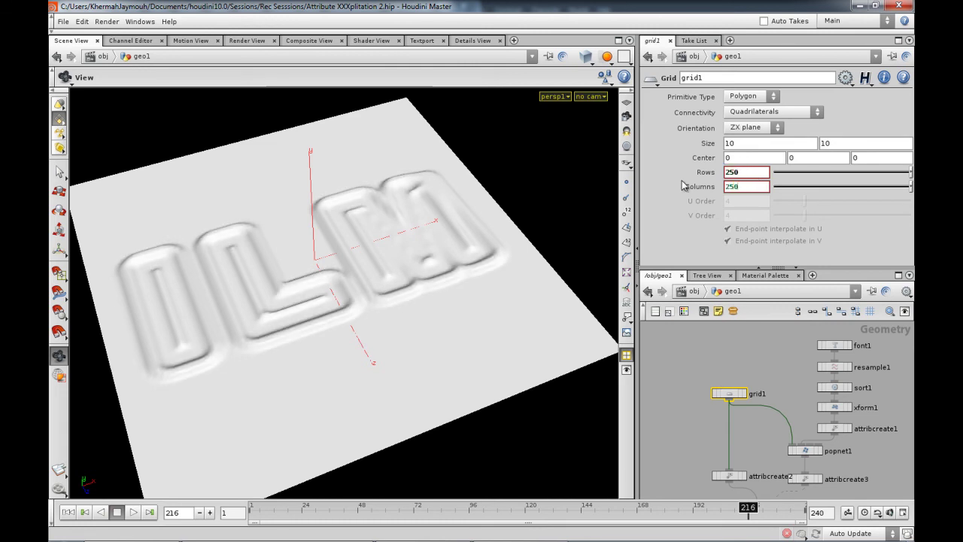
Step: Examine the displaced ILM lettering on the denser grid from several low and high angles
left_click_drag(315, 276, 607, 274)
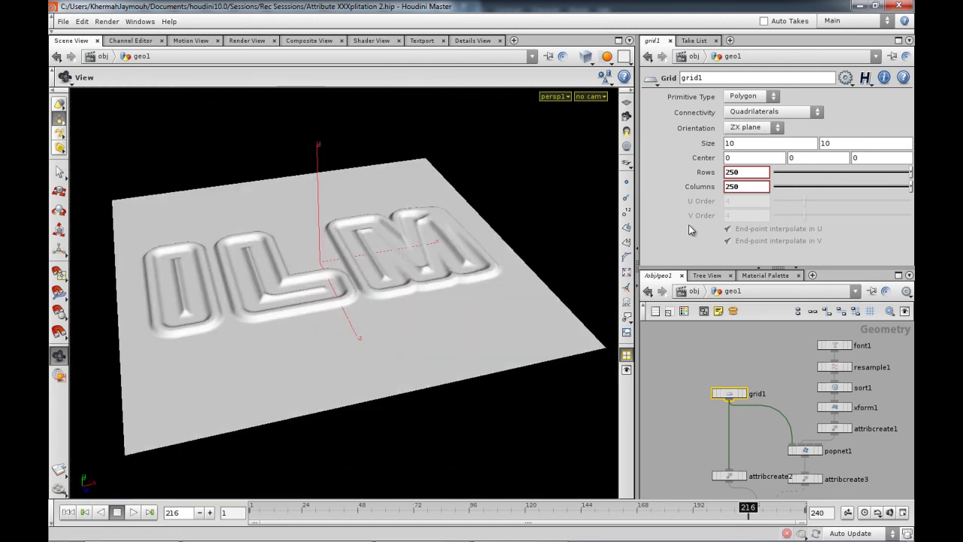
left_click_drag(466, 354, 435, 289)
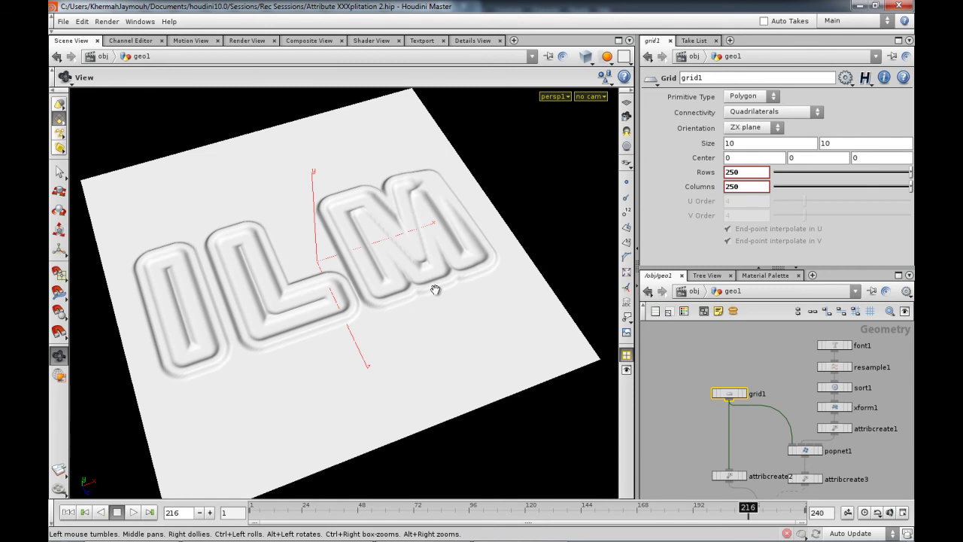
left_click_drag(402, 328, 421, 277)
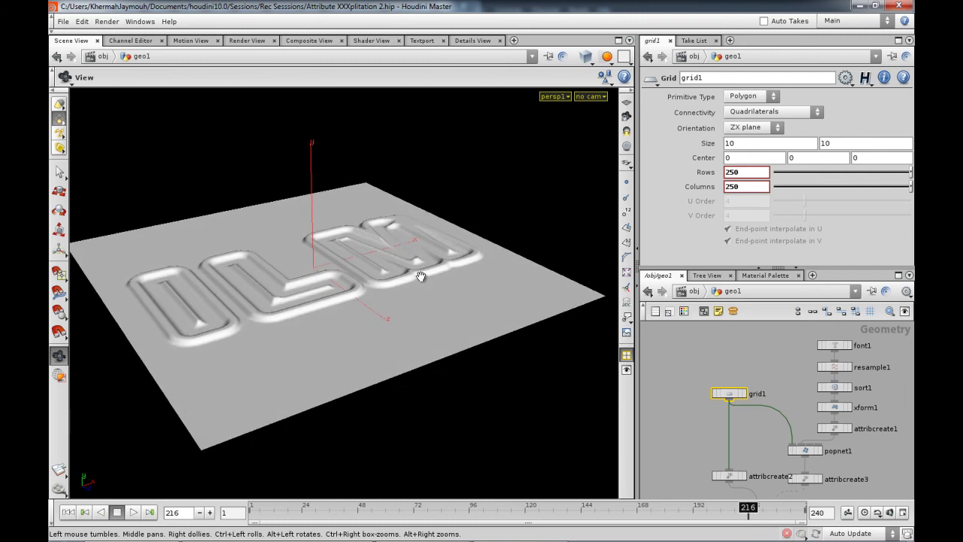
left_click_drag(392, 297, 352, 319)
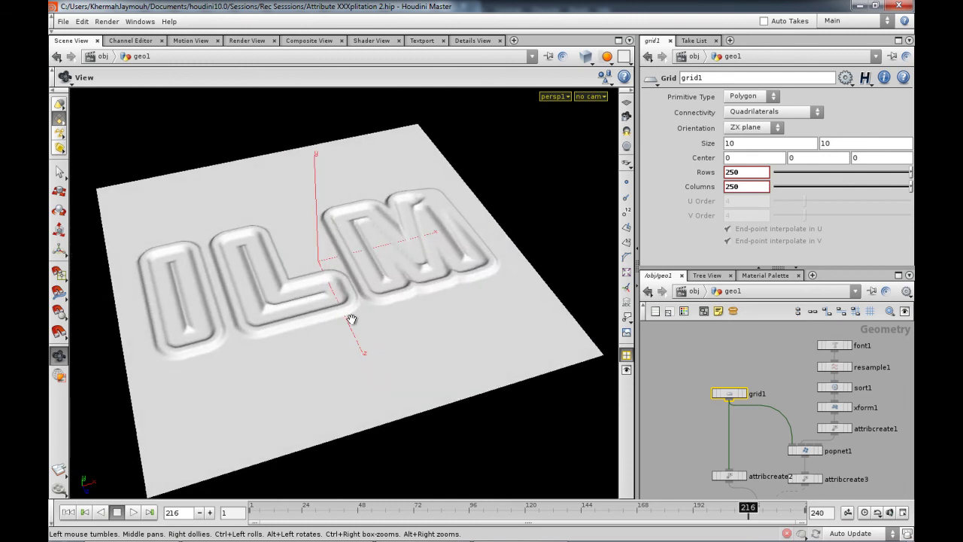